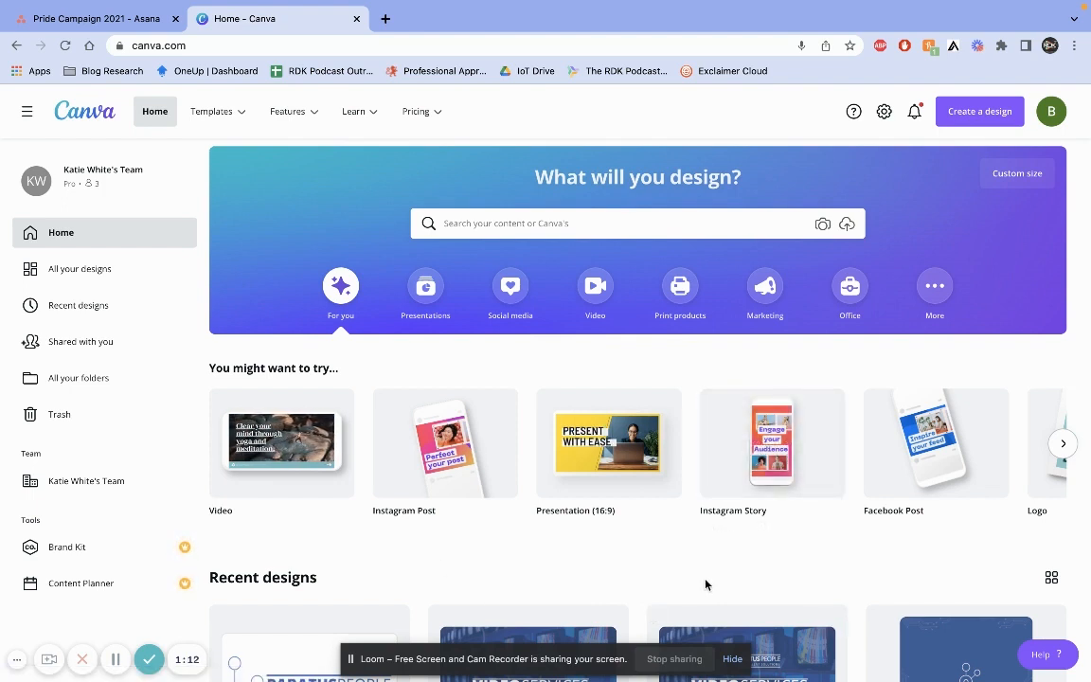
Create a new LinkedIn Post design
scroll(706, 584, "up", 1)
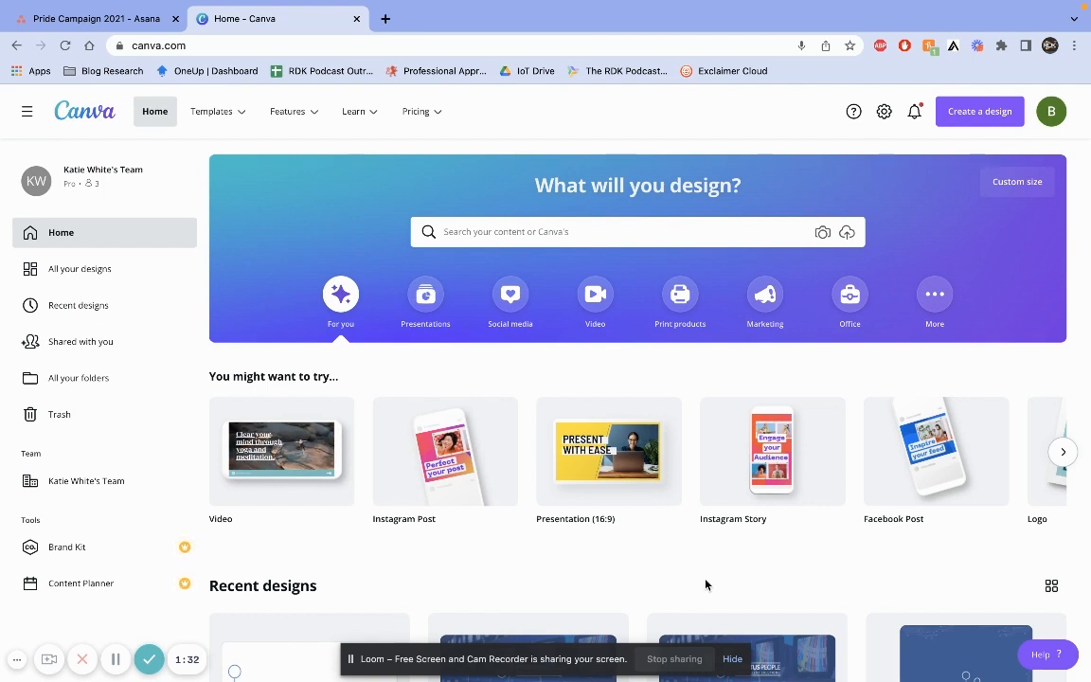
left_click(975, 120)
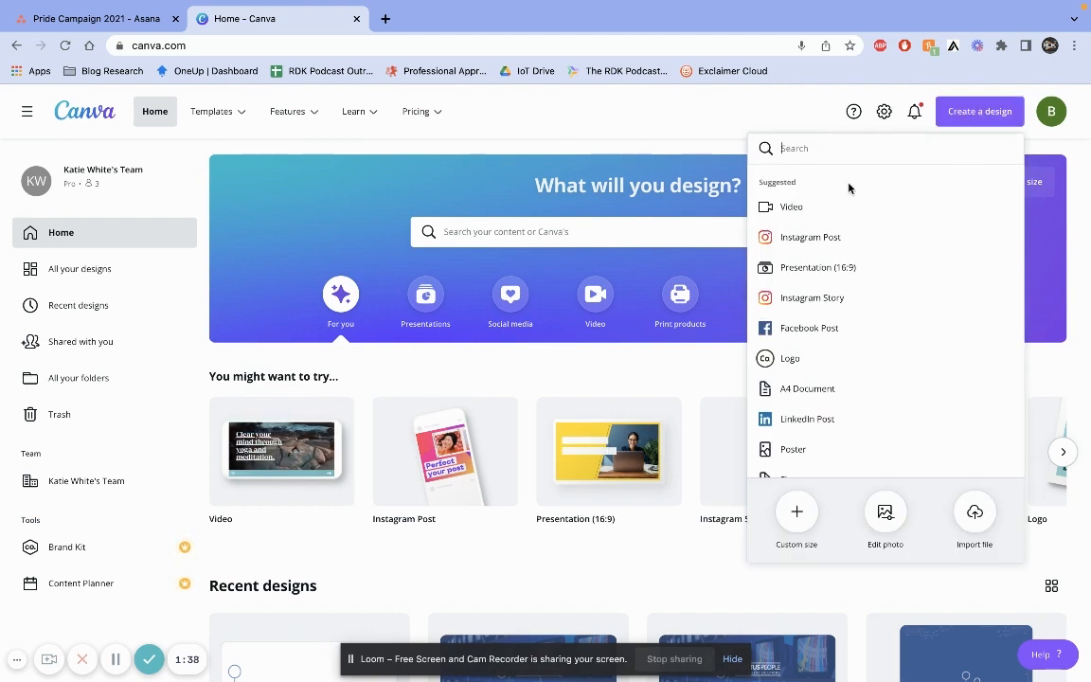
left_click(842, 423)
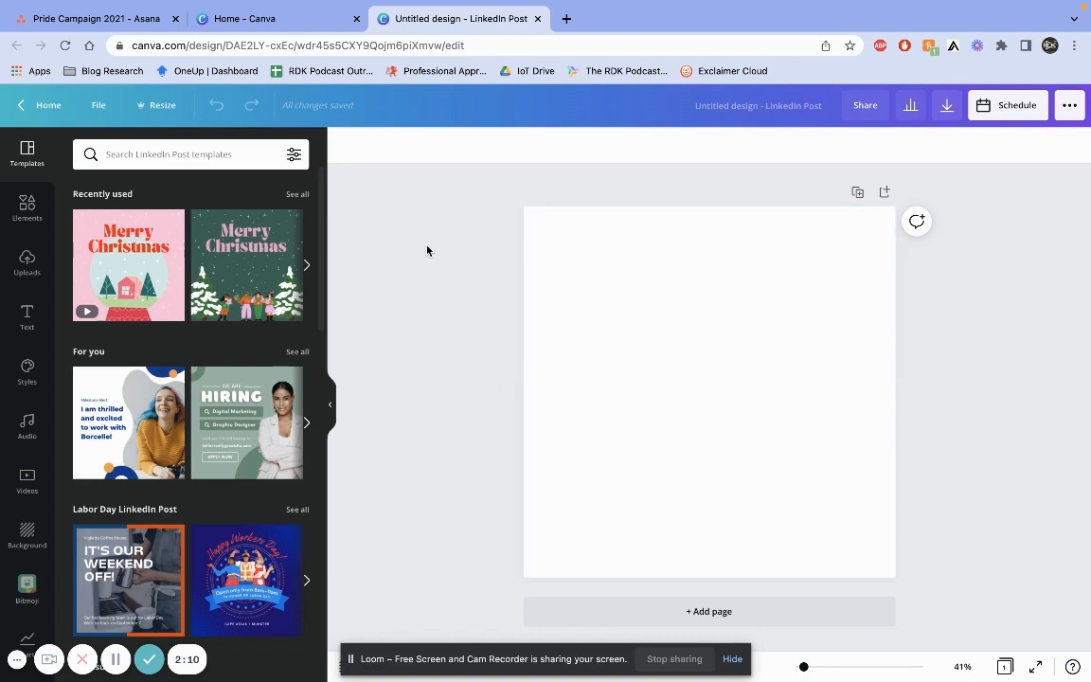
Rename the design as Pride 2021 - Initial Post
left_click(779, 105)
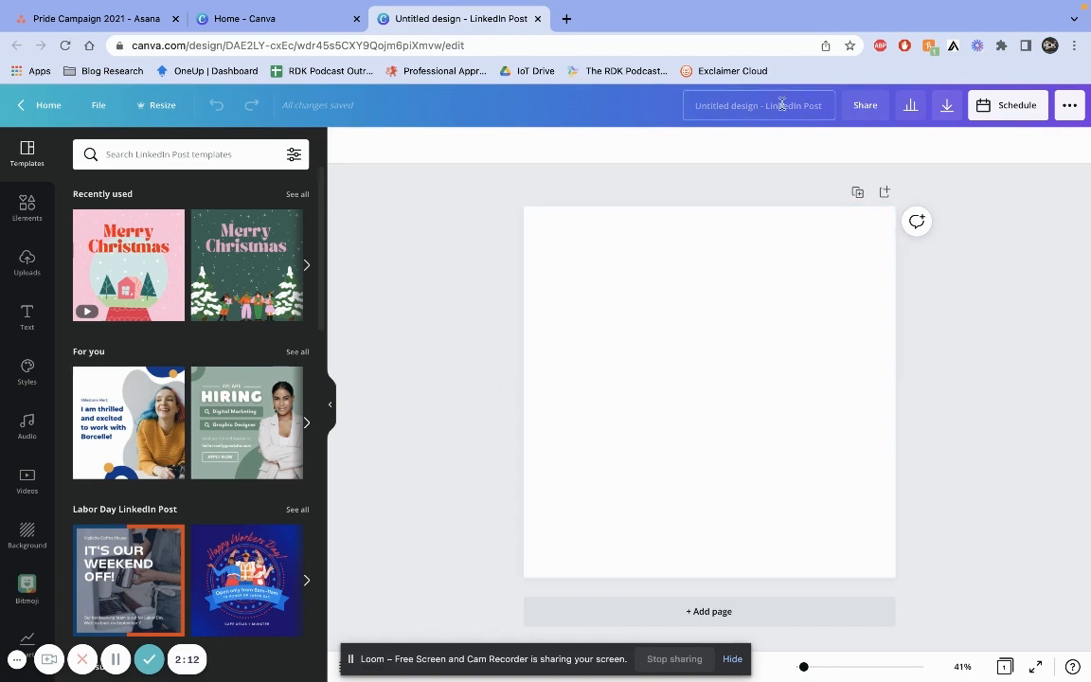
key("BackSpace")
type("Pride")
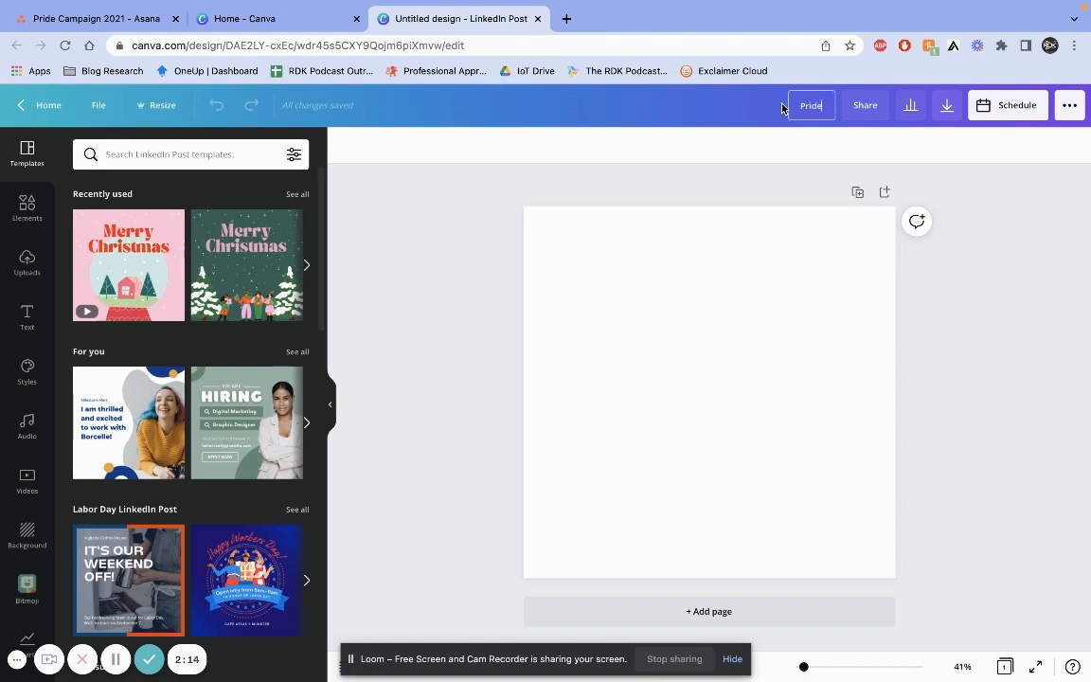
type(" 2021 -")
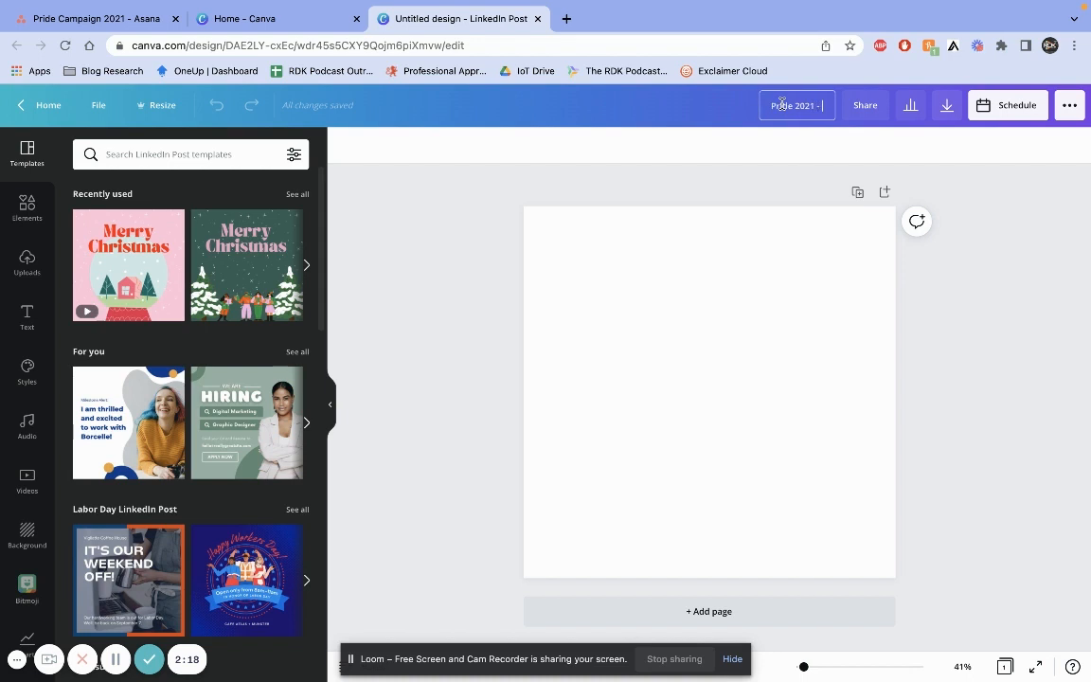
type(" Initial Post")
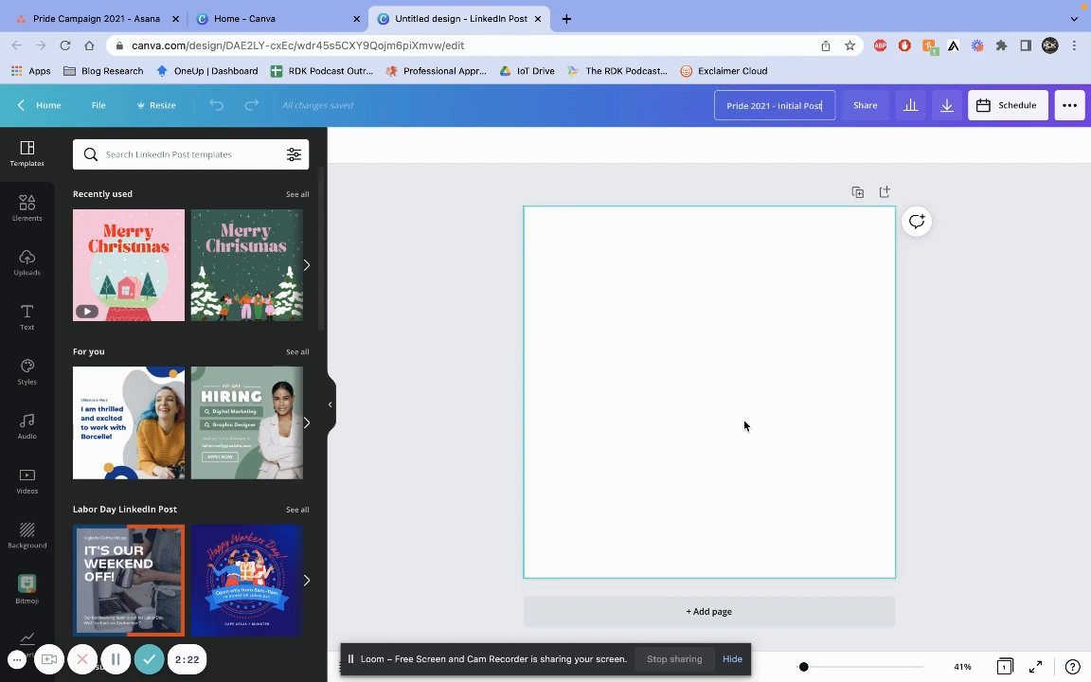
left_click(953, 440)
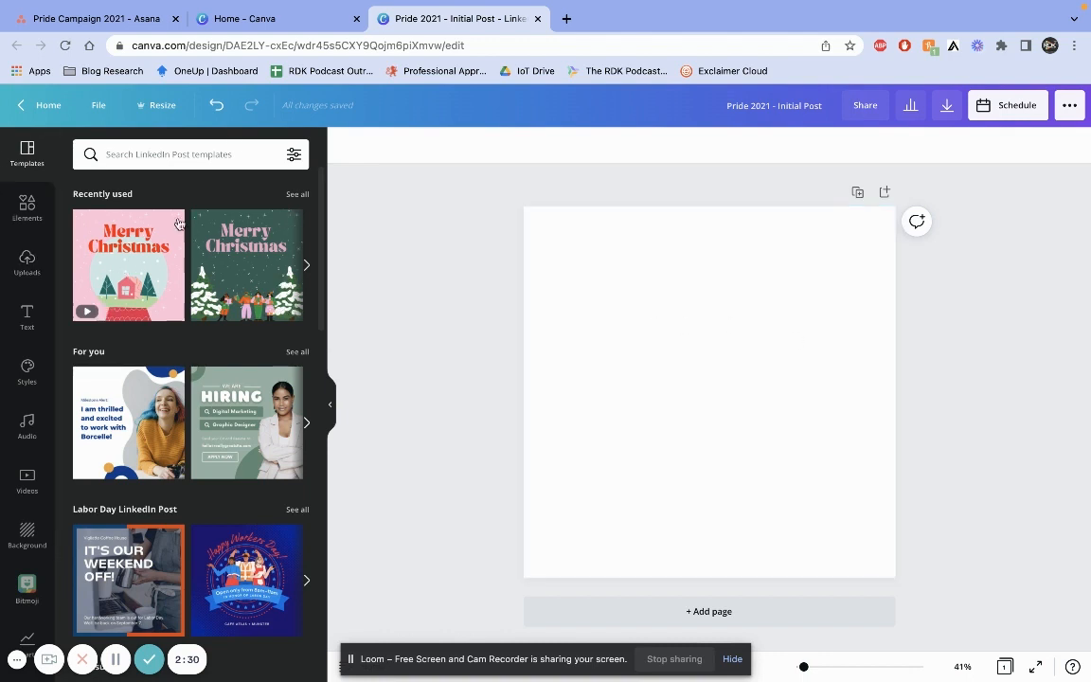
Browse the LinkedIn Post templates
scroll(209, 552, "down", 1)
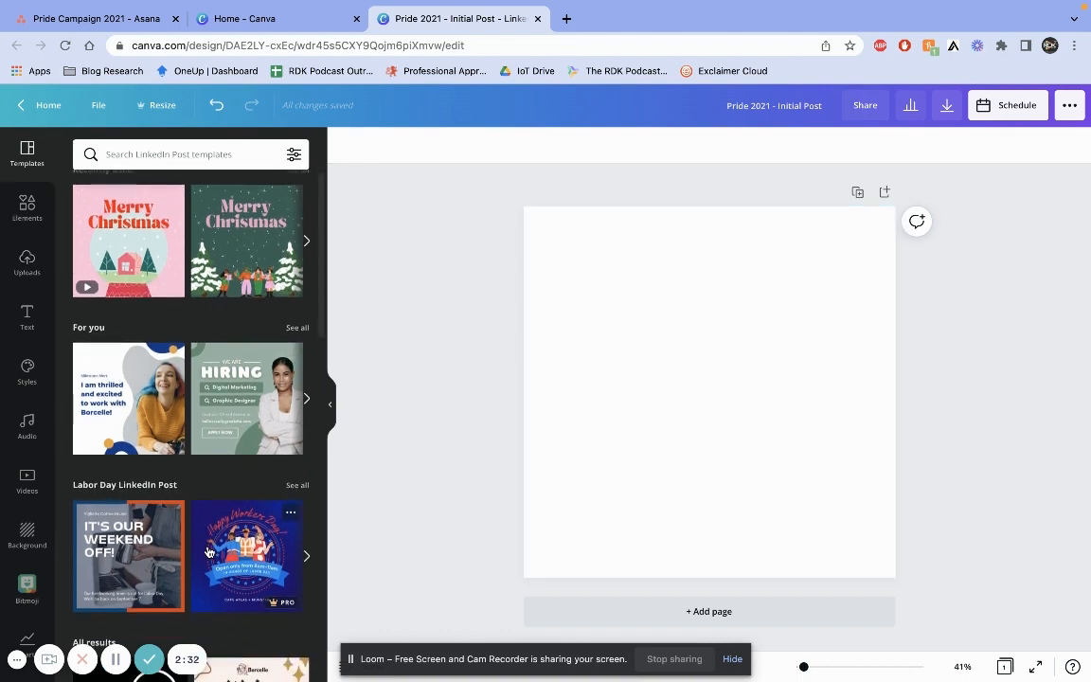
scroll(209, 552, "down", 2)
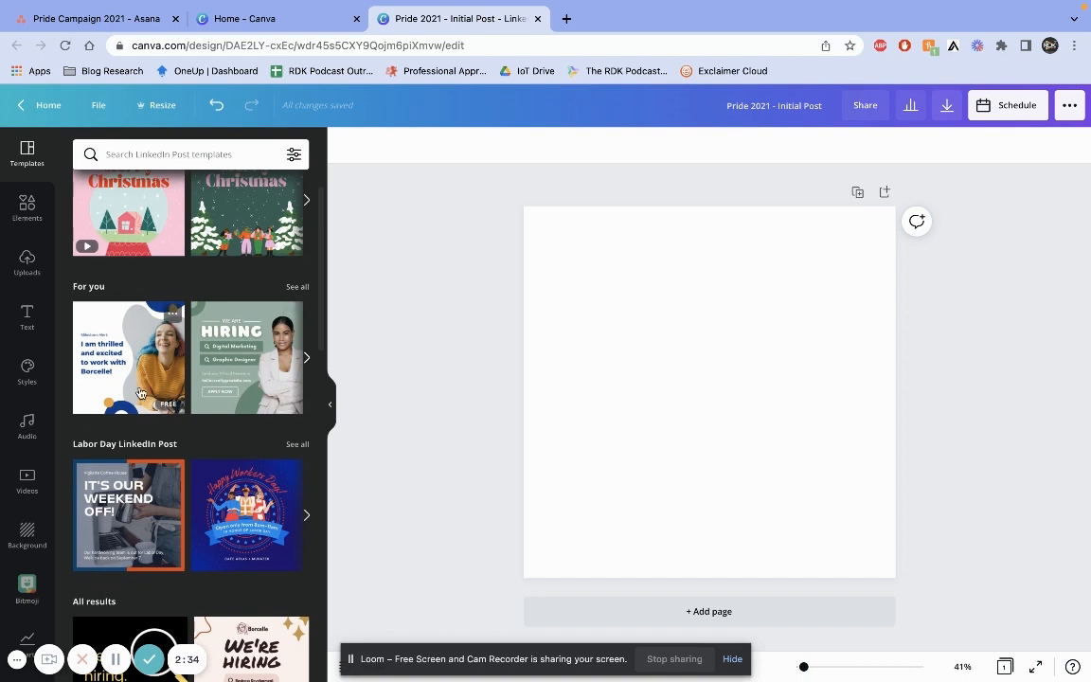
scroll(139, 393, "down", 5)
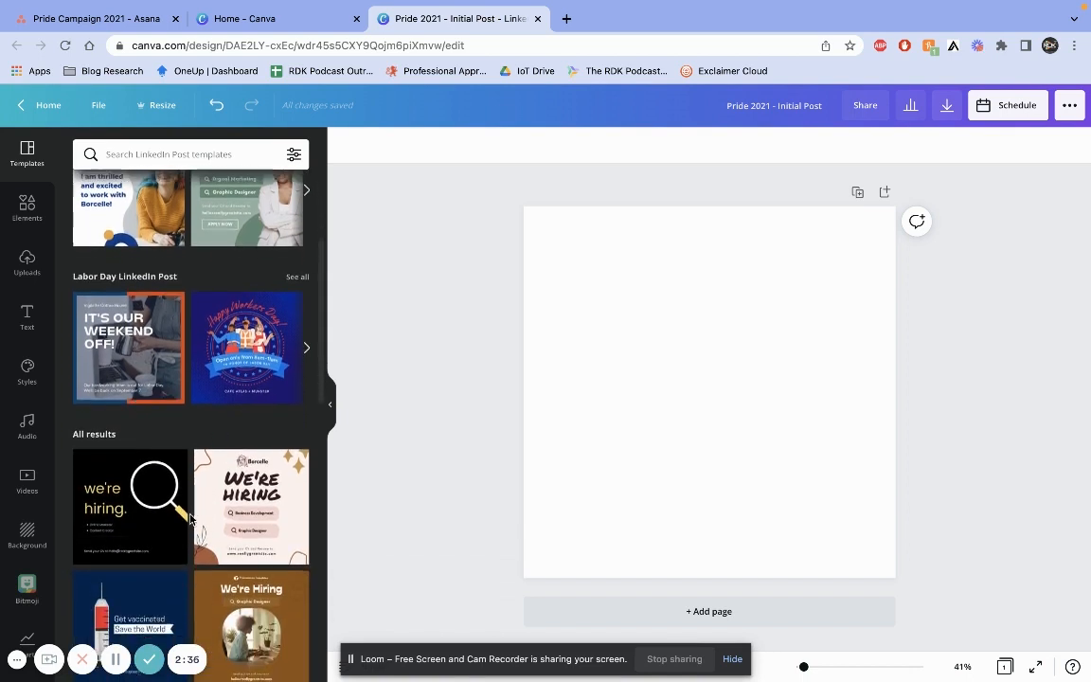
scroll(189, 517, "down", 5)
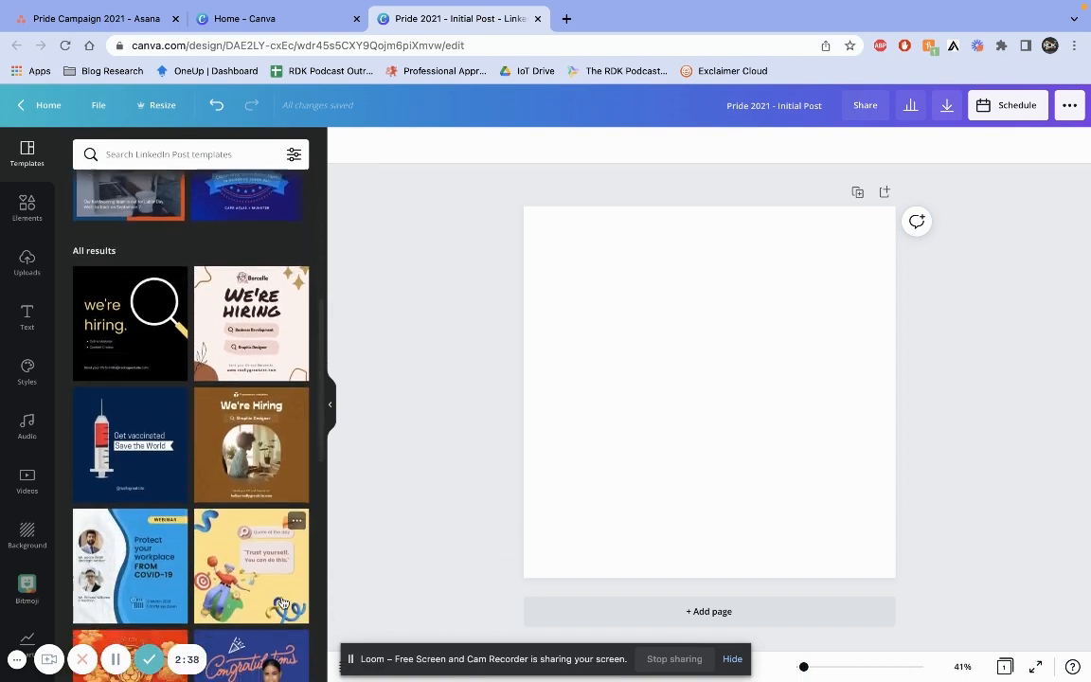
scroll(281, 604, "down", 5)
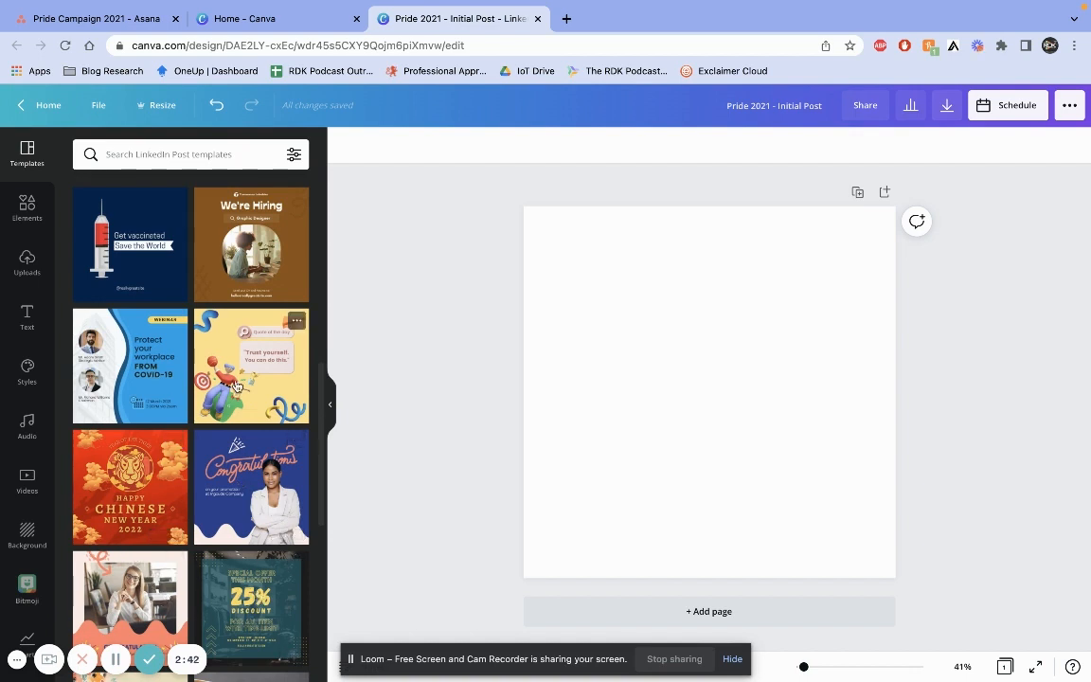
scroll(237, 385, "down", 1)
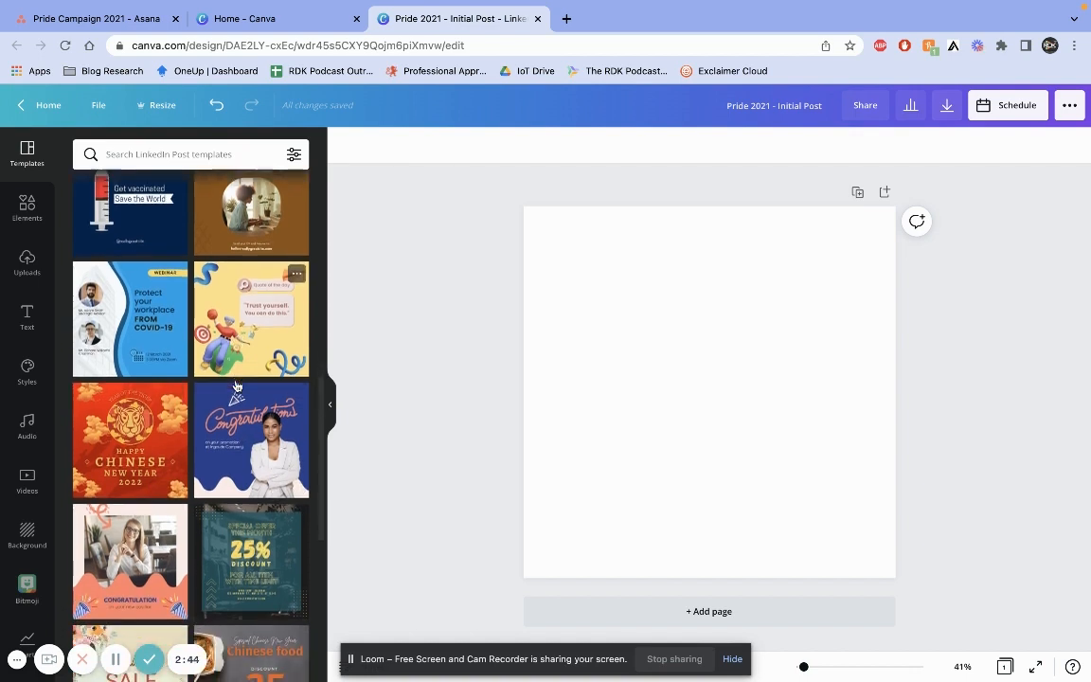
scroll(237, 385, "down", 5)
scroll(236, 385, "up", 6)
scroll(237, 386, "up", 10)
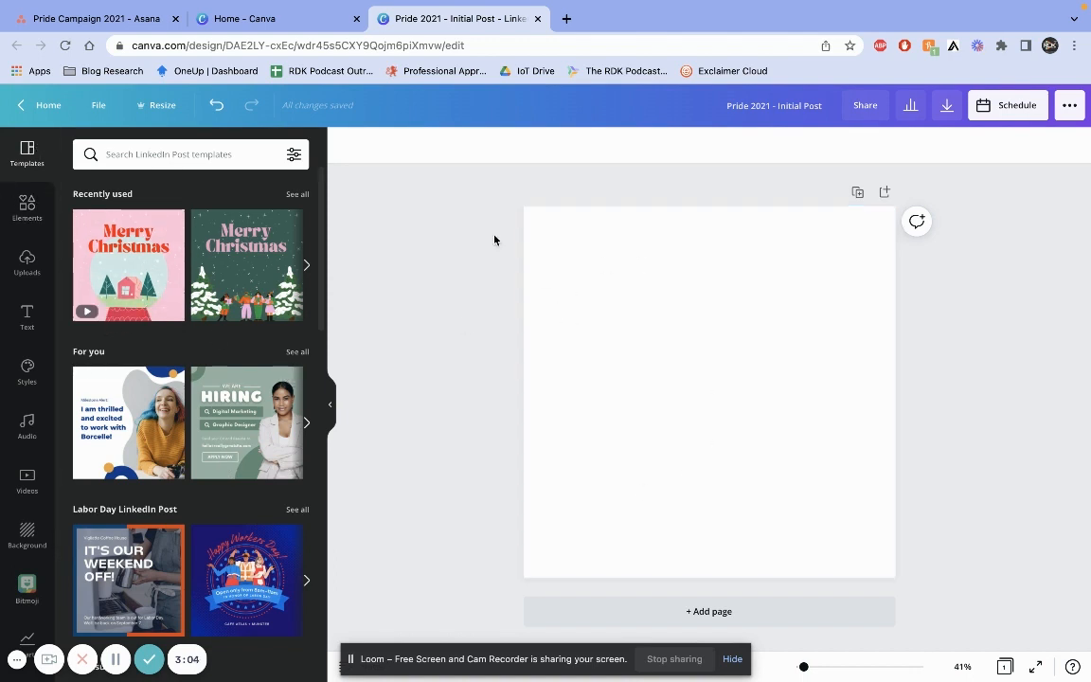
Set the page background colour to the blue brand kit colour
left_click(704, 350)
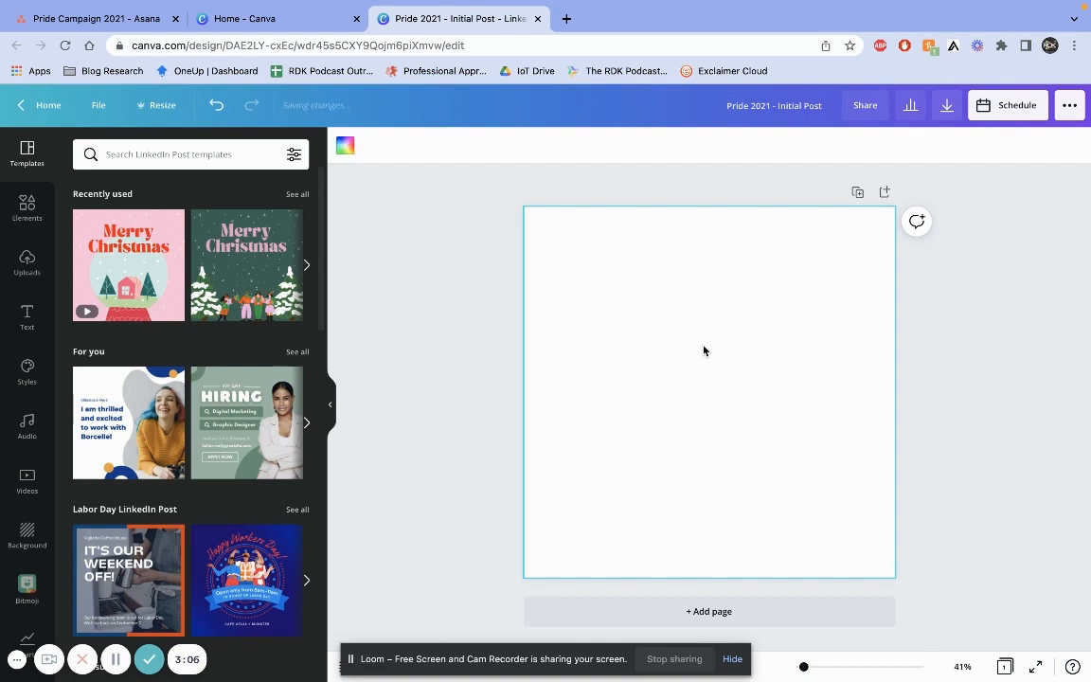
left_click(347, 147)
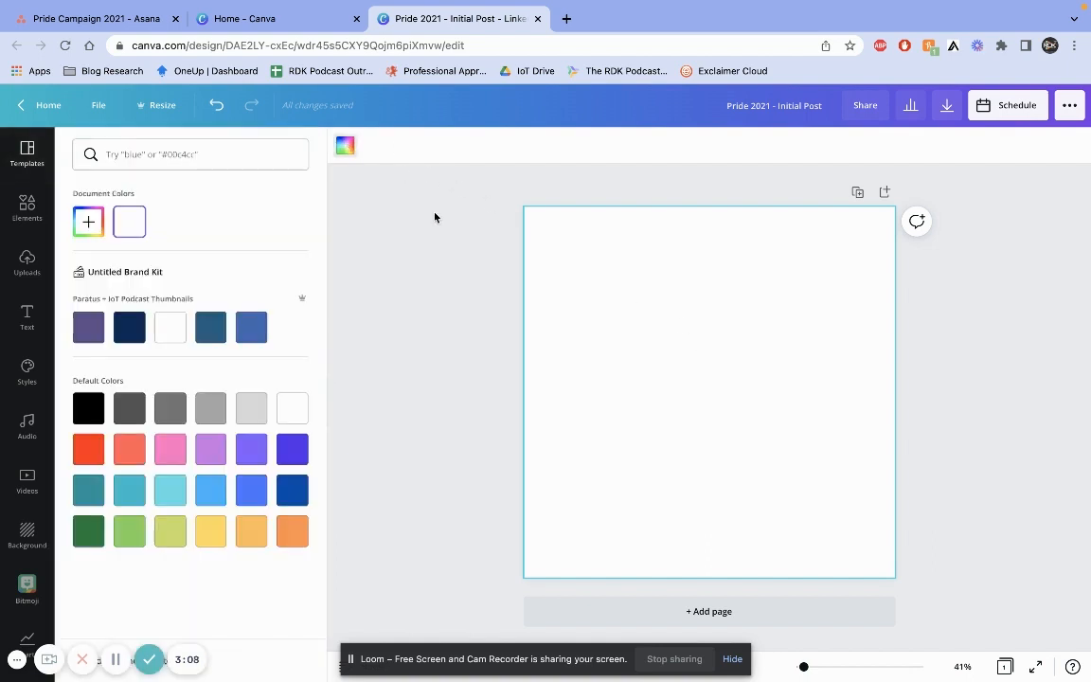
left_click(261, 334)
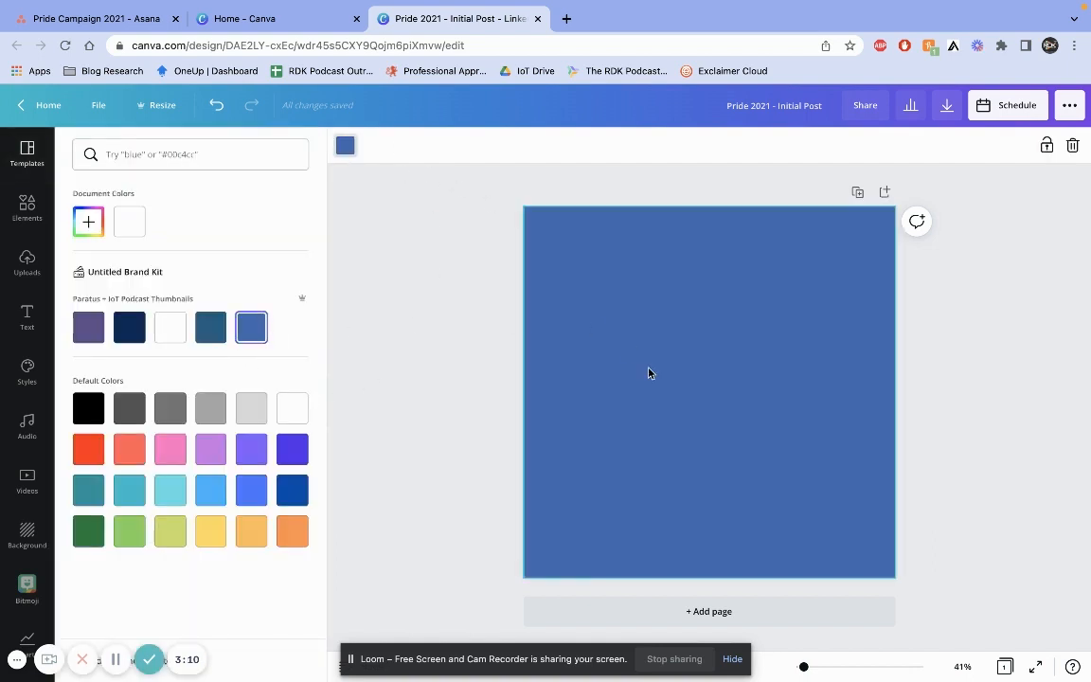
left_click(414, 219)
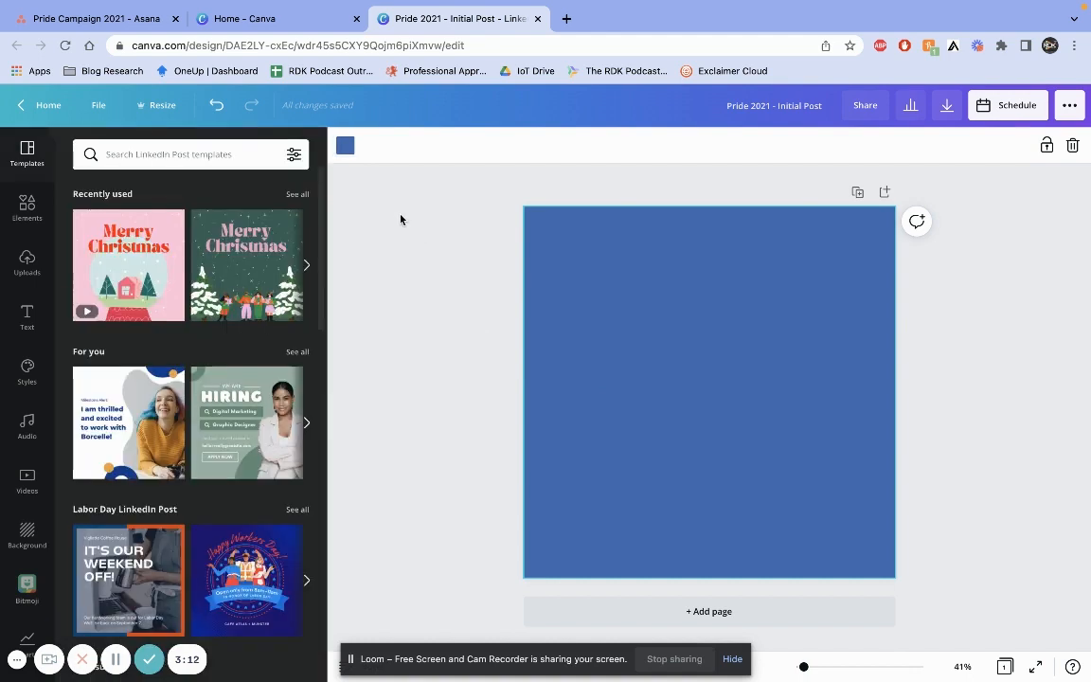
Search the elements library for rainbow
left_click(24, 212)
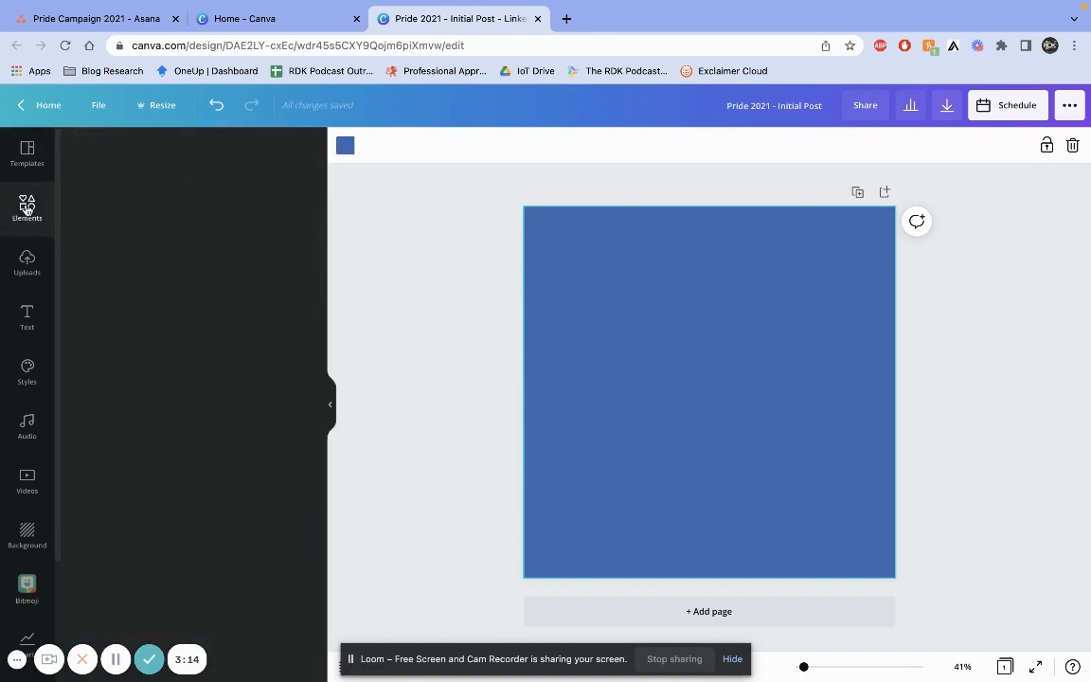
left_click(151, 153)
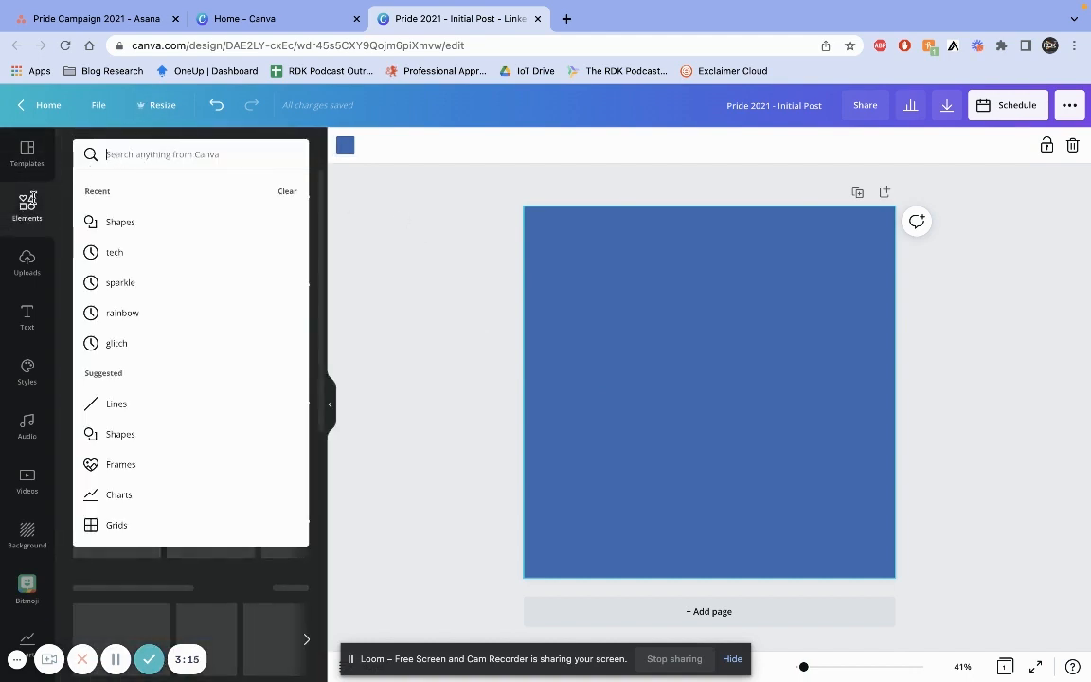
left_click(52, 176)
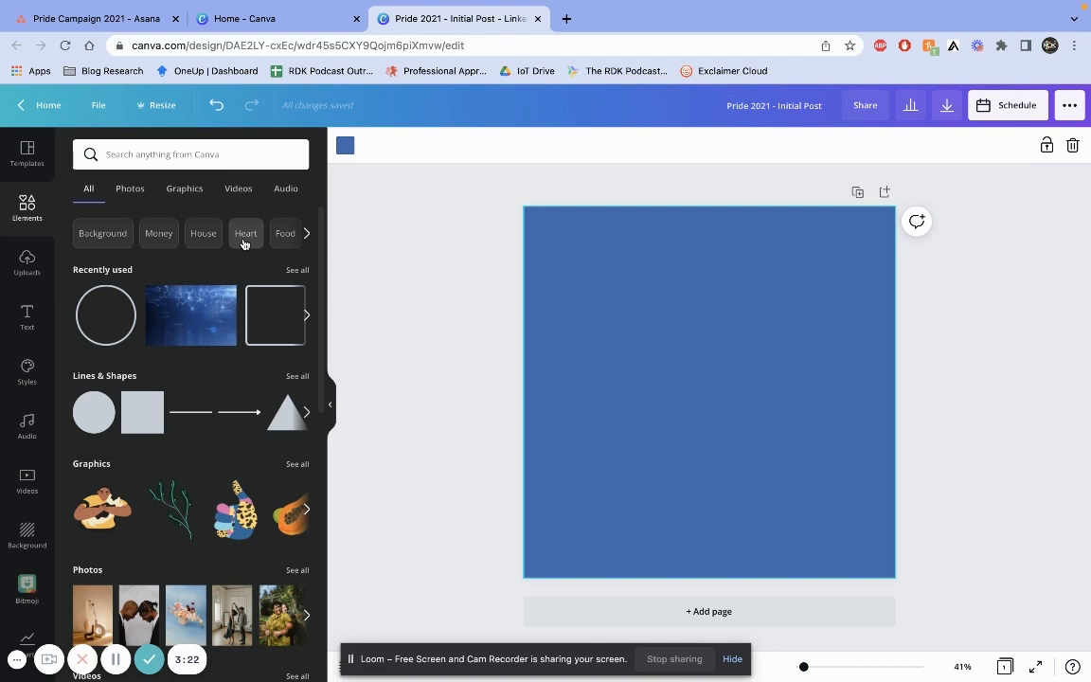
left_click(155, 156)
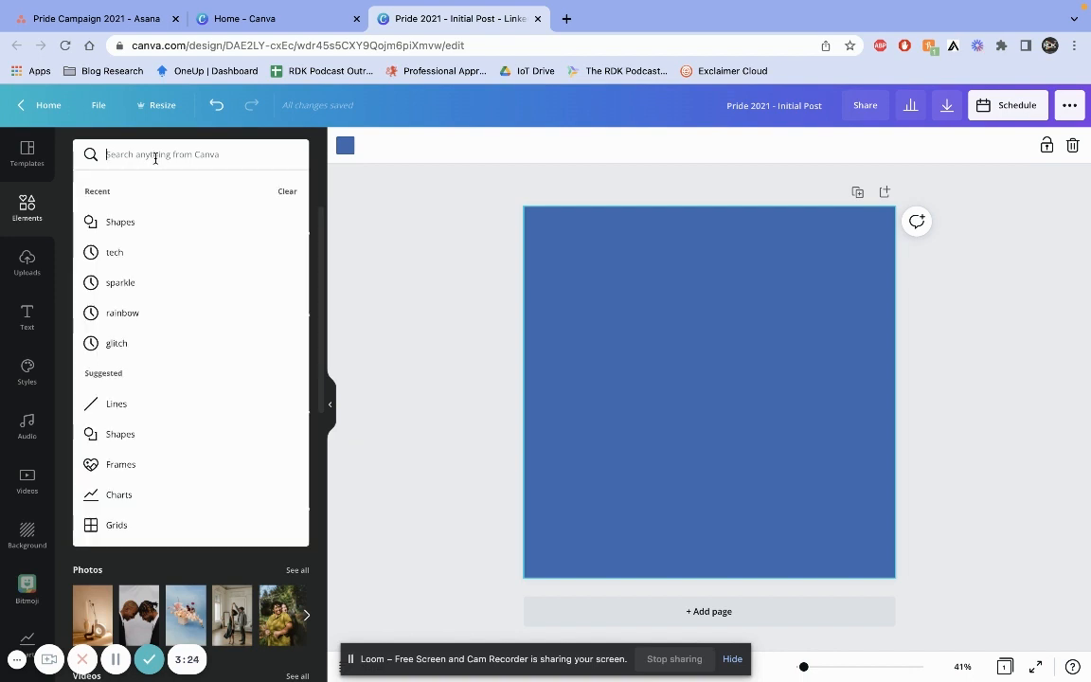
type("rainbow")
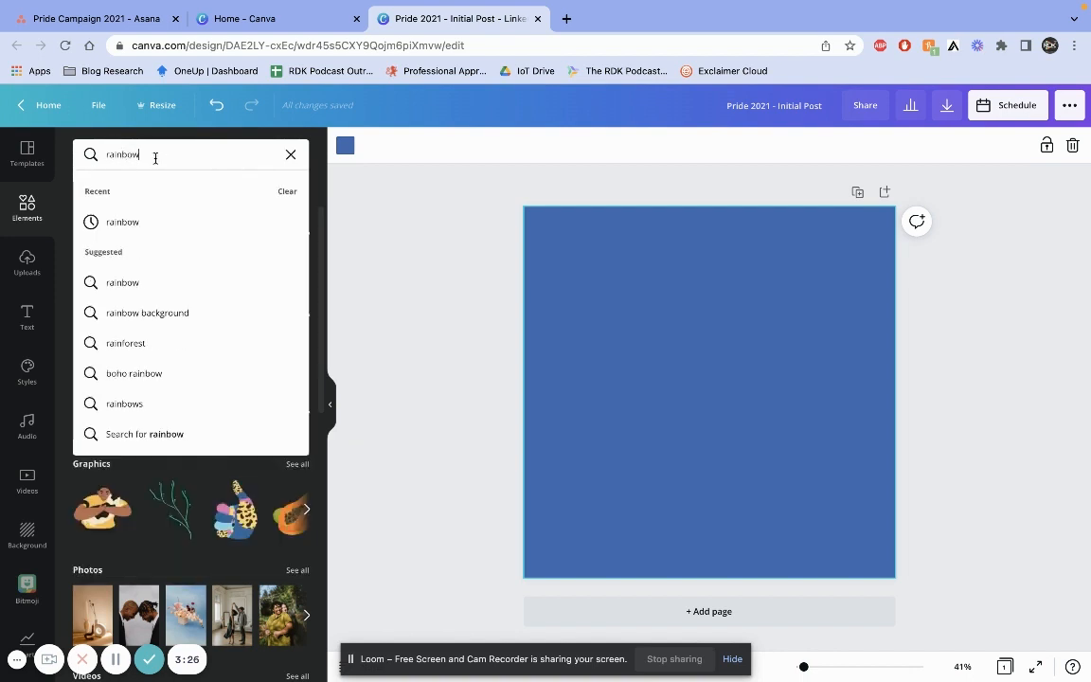
key("Return")
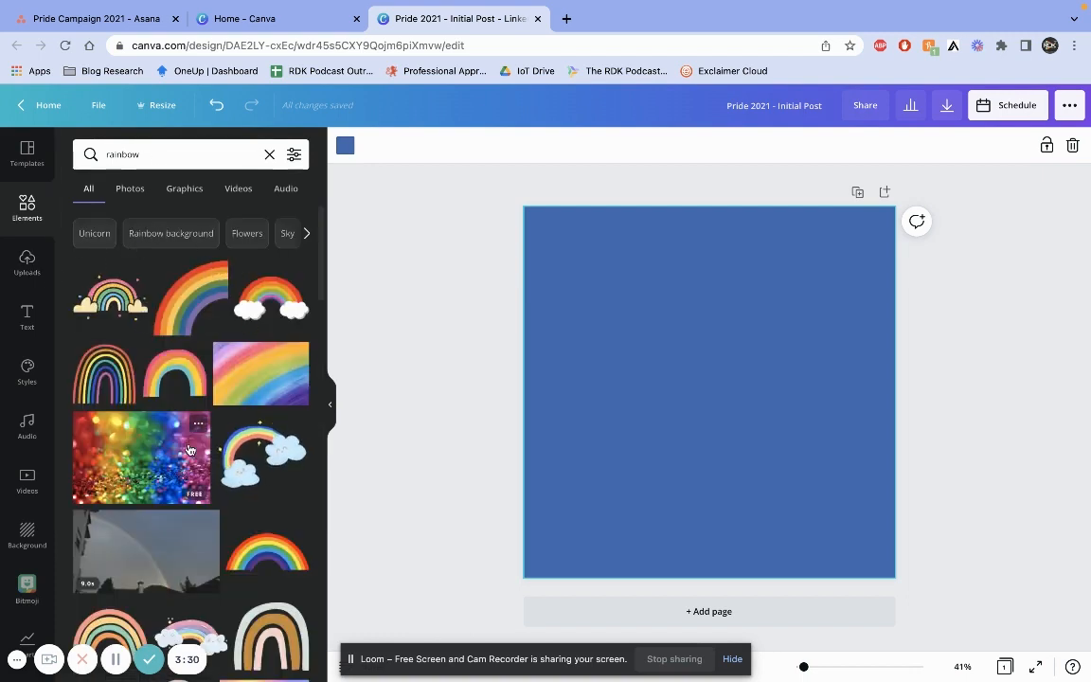
Add the wavy rainbow graphic from the rainbow Graphics results to the page
scroll(190, 445, "down", 2)
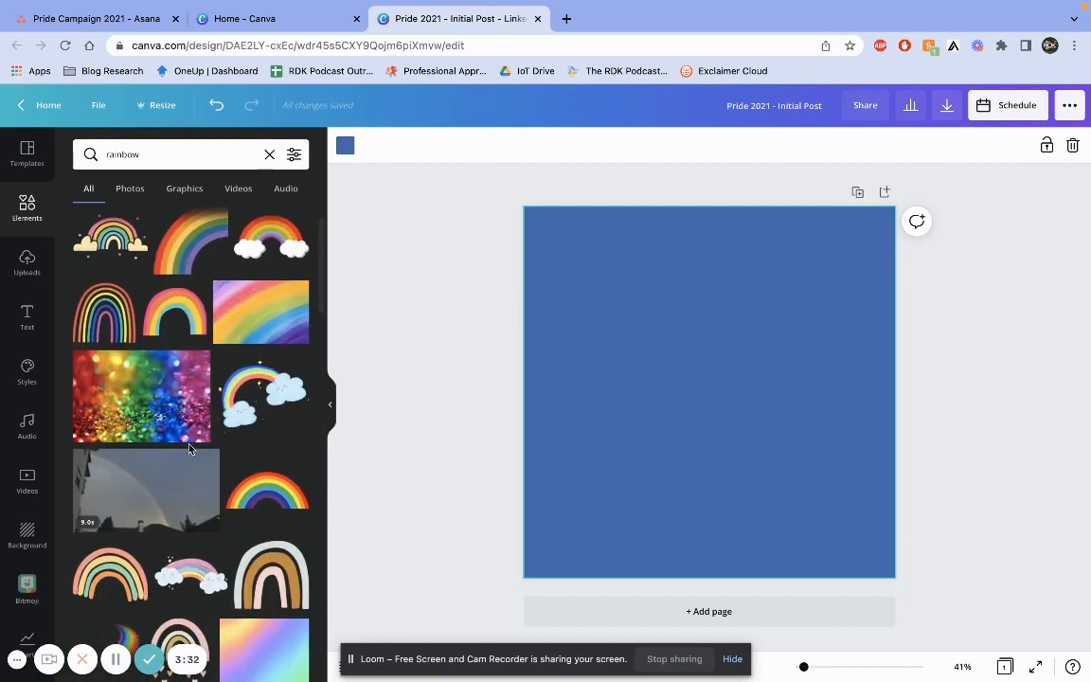
scroll(189, 446, "down", 1)
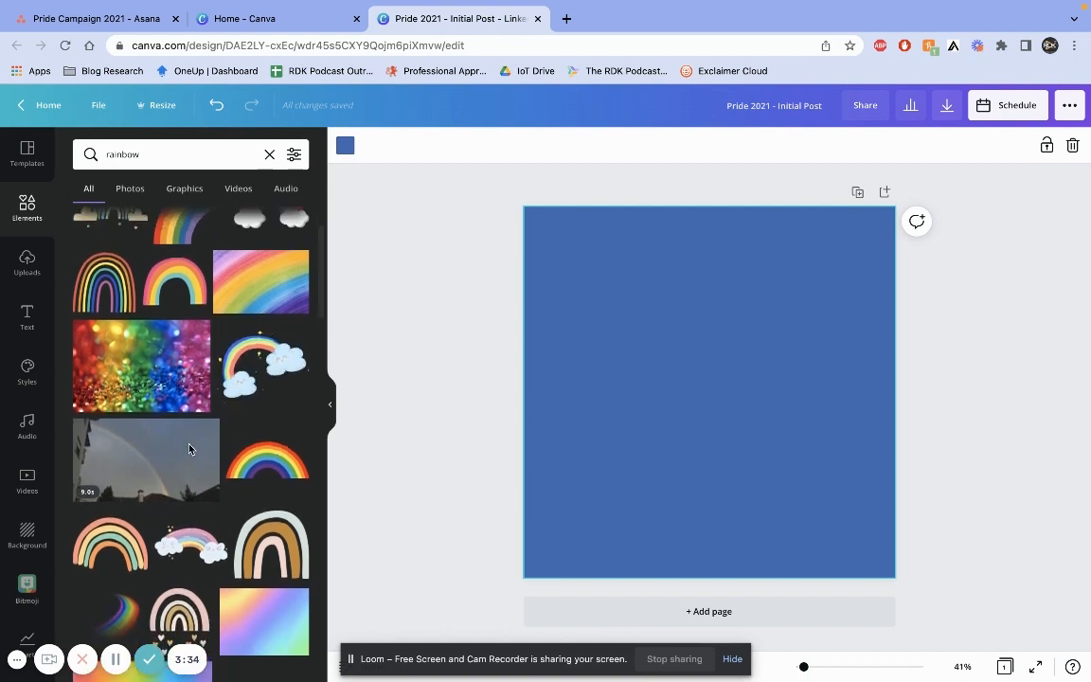
scroll(187, 378, "up", 3)
left_click(180, 193)
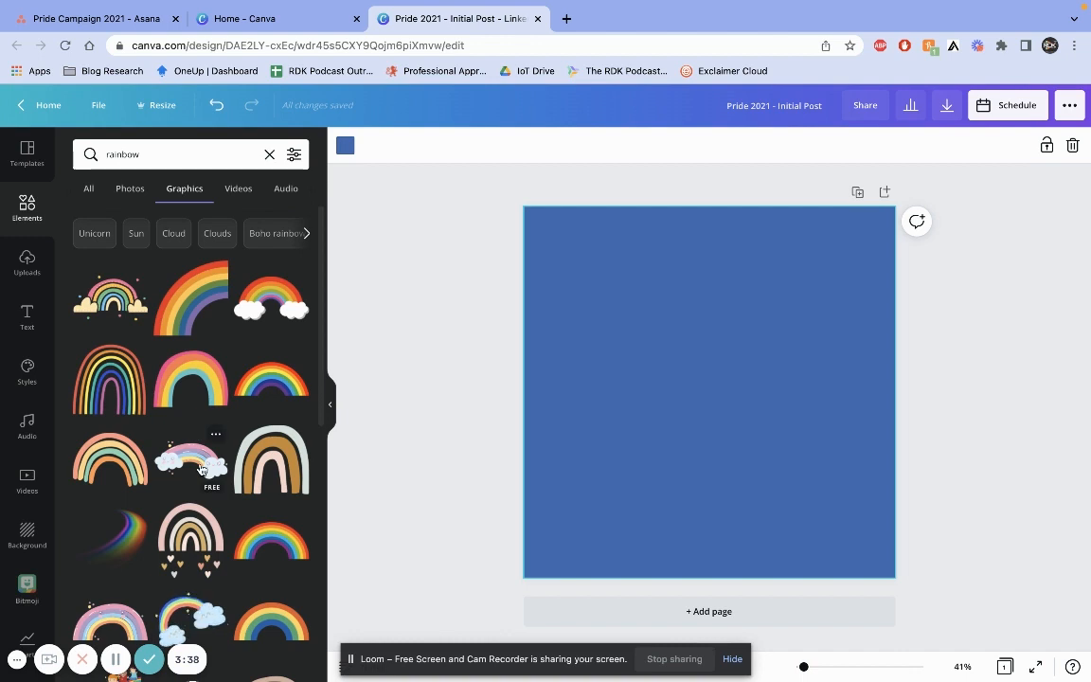
scroll(199, 464, "down", 2)
scroll(199, 468, "down", 7)
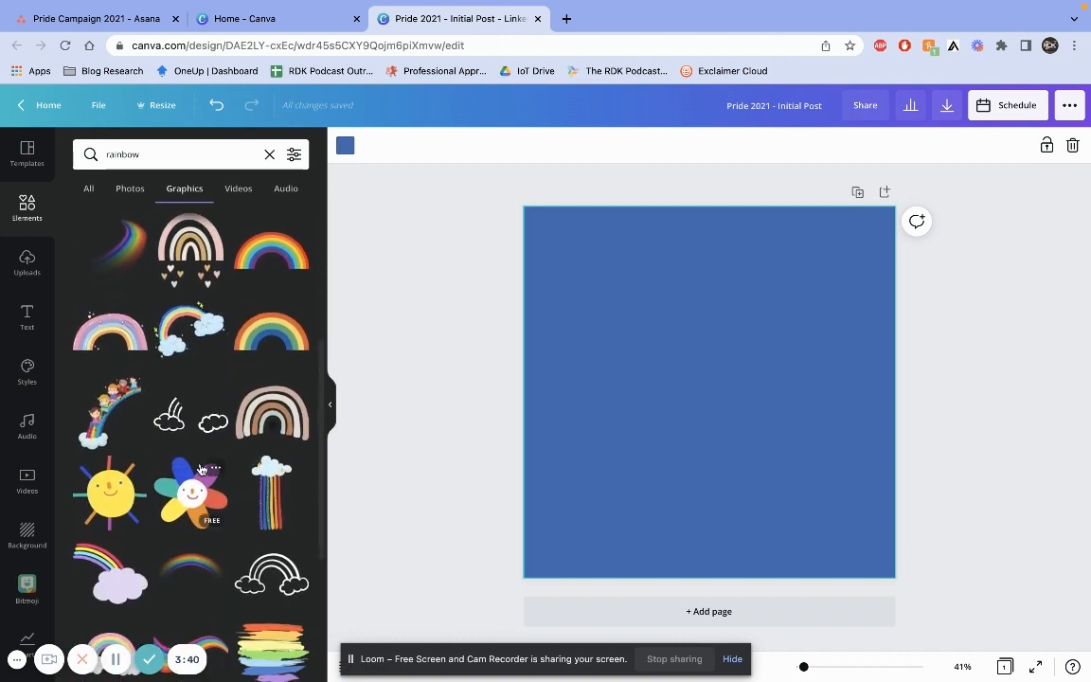
scroll(200, 468, "down", 2)
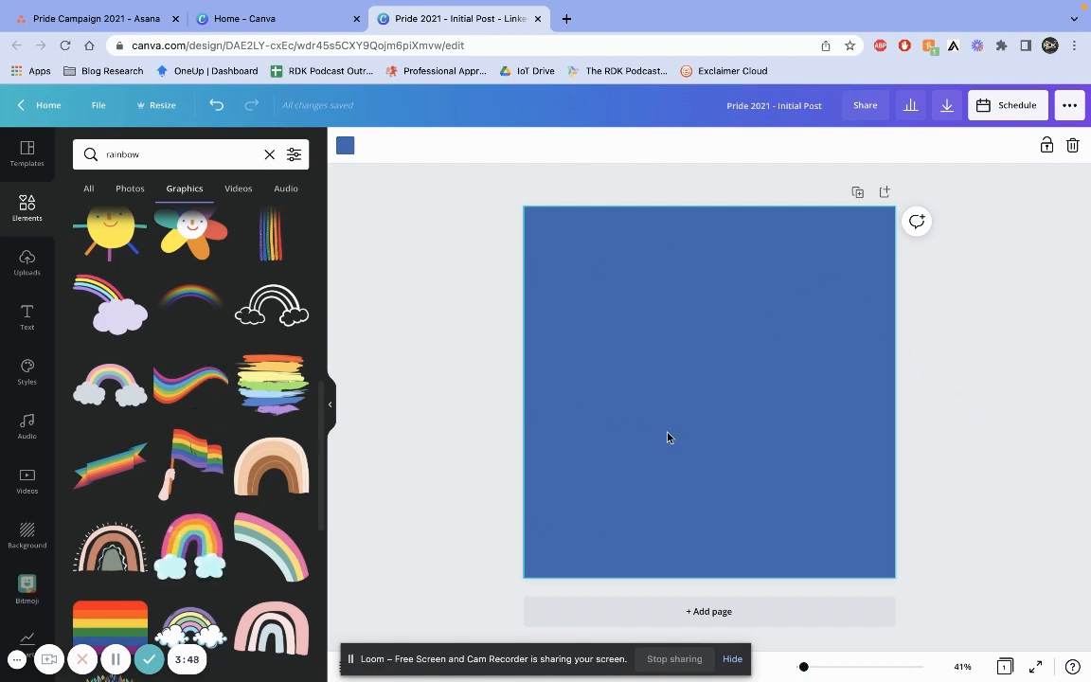
left_click(191, 384)
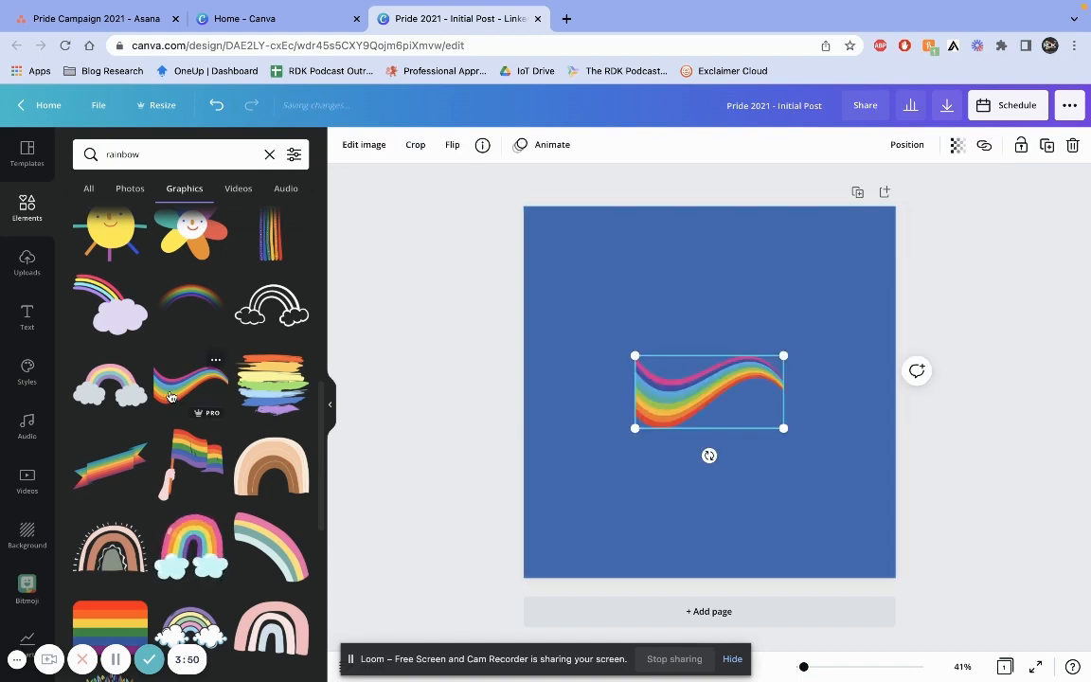
Enlarge the rainbow graphic to span the page width and move it near the top edge
left_click_drag(635, 382, 524, 288)
left_click_drag(671, 335, 928, 379)
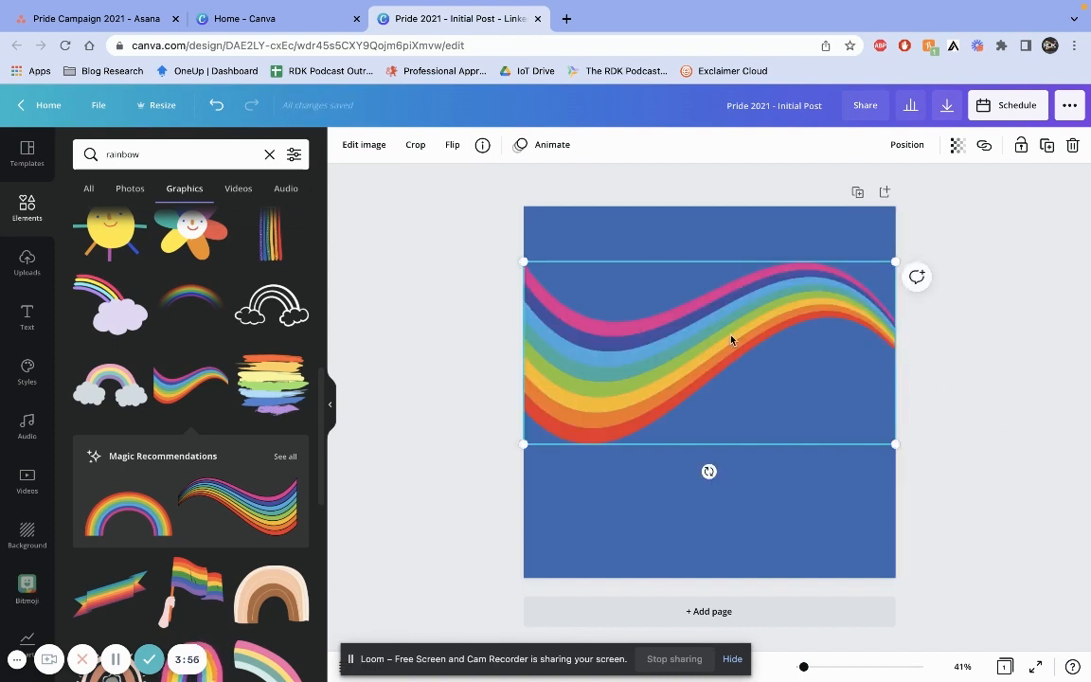
left_click_drag(730, 341, 730, 298)
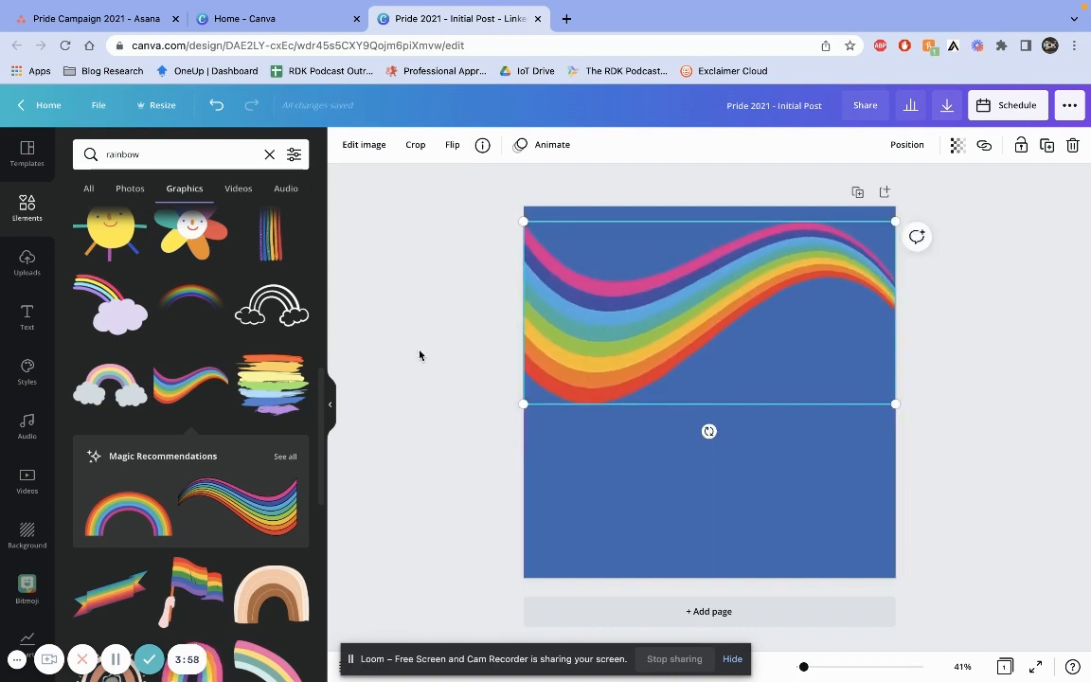
left_click(465, 383)
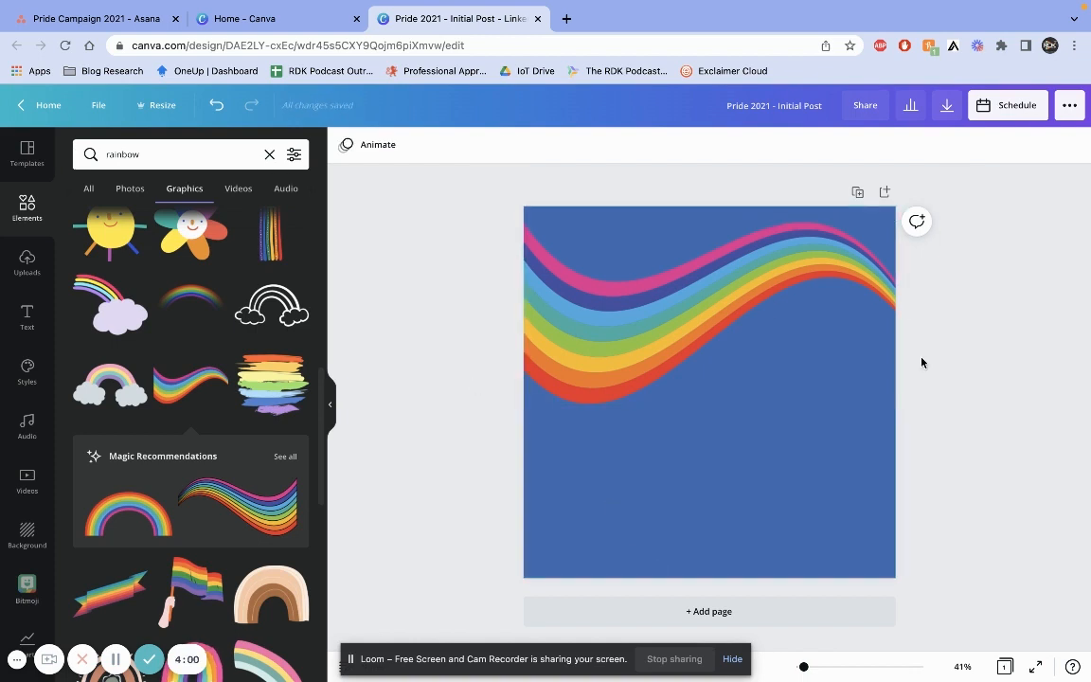
left_click(606, 355)
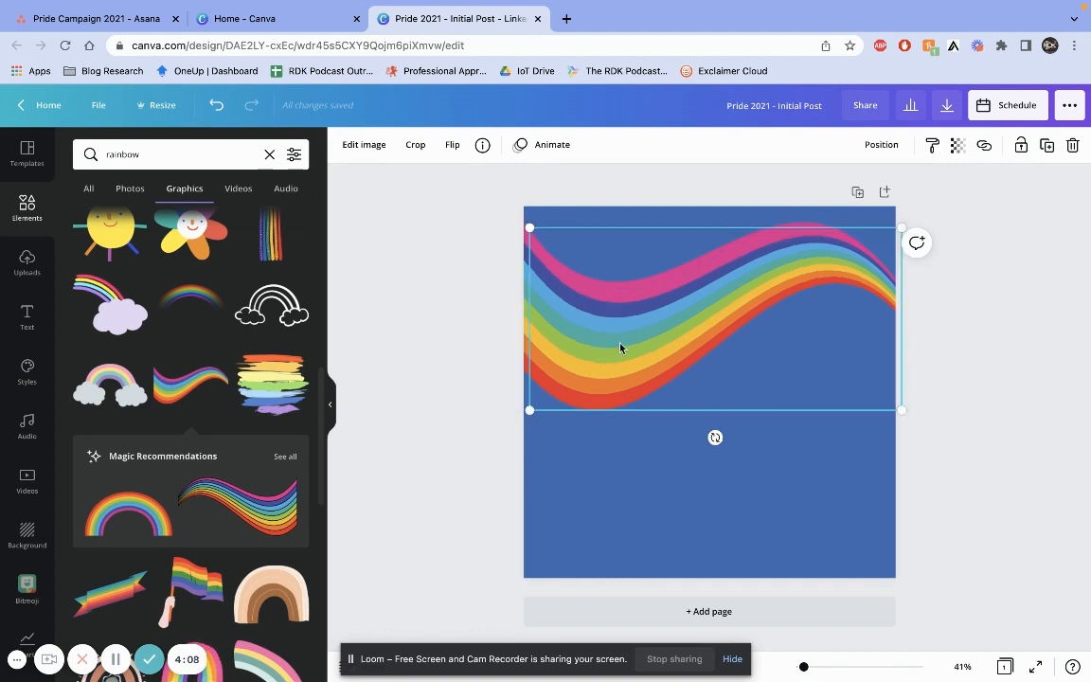
Duplicate the wavy rainbow, then rotate, enlarge and position the copy across the page's lower-right corner
left_click_drag(621, 346, 612, 422, "alt")
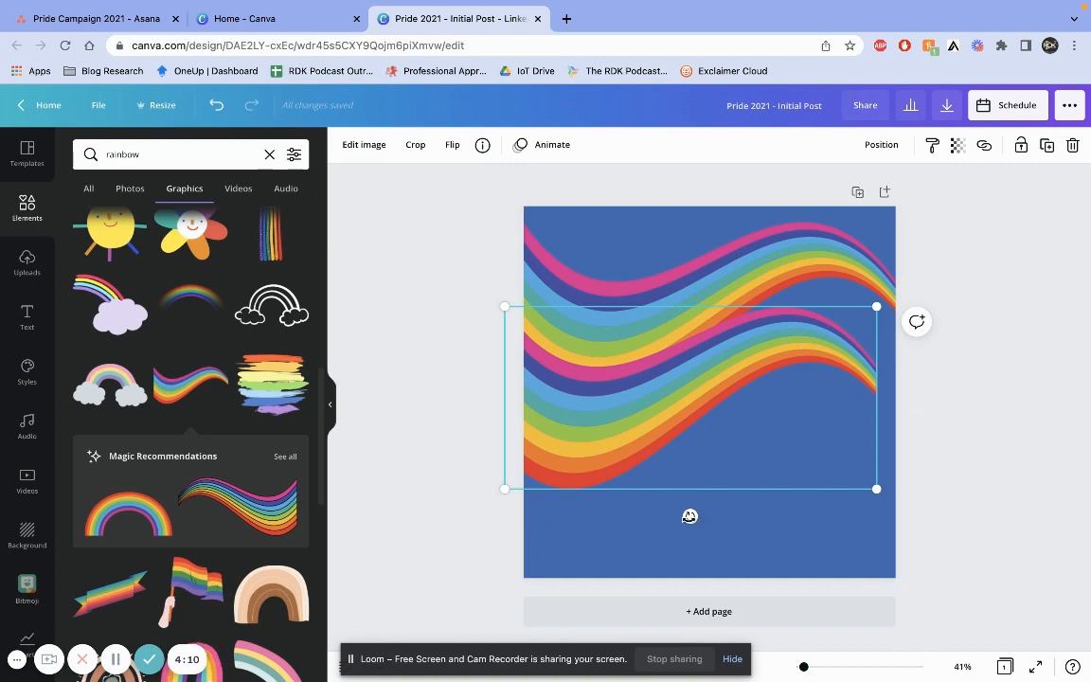
left_click_drag(689, 516, 650, 277)
left_click_drag(755, 353, 846, 445)
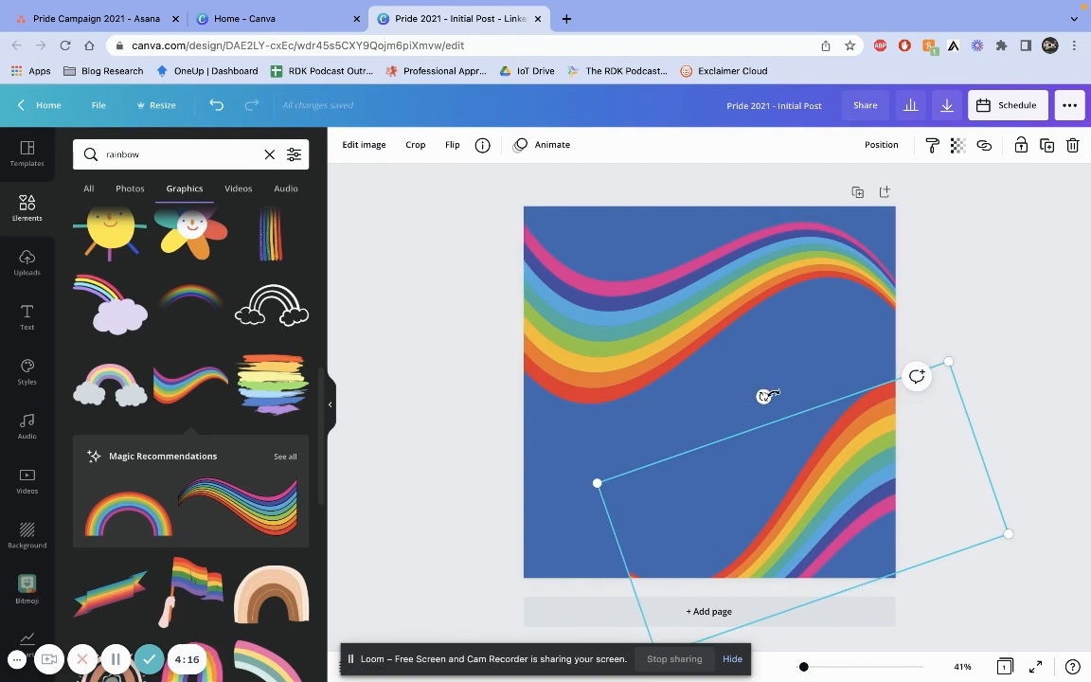
mouse_move(765, 396)
left_mouse_down()
mouse_move(802, 397)
mouse_move(715, 453)
mouse_move(891, 488)
mouse_move(772, 412)
mouse_move(793, 390)
mouse_move(755, 414)
mouse_move(748, 402)
left_mouse_up()
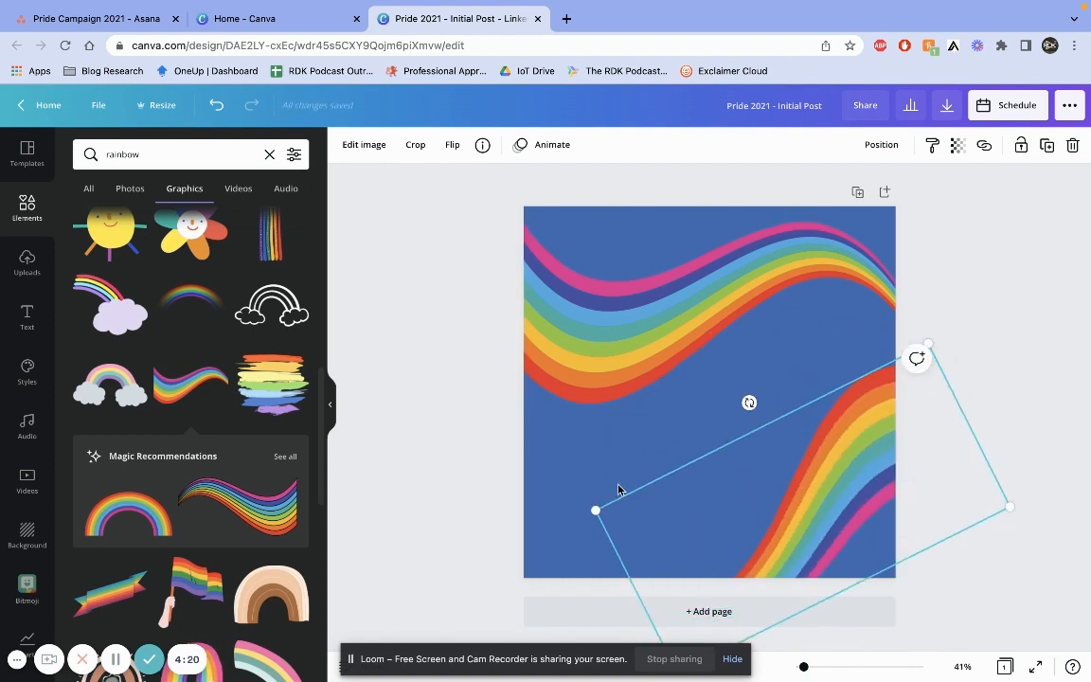
left_click_drag(597, 509, 456, 510)
left_click_drag(780, 431, 744, 449)
left_click_drag(627, 392, 679, 358)
left_click_drag(796, 478, 837, 511)
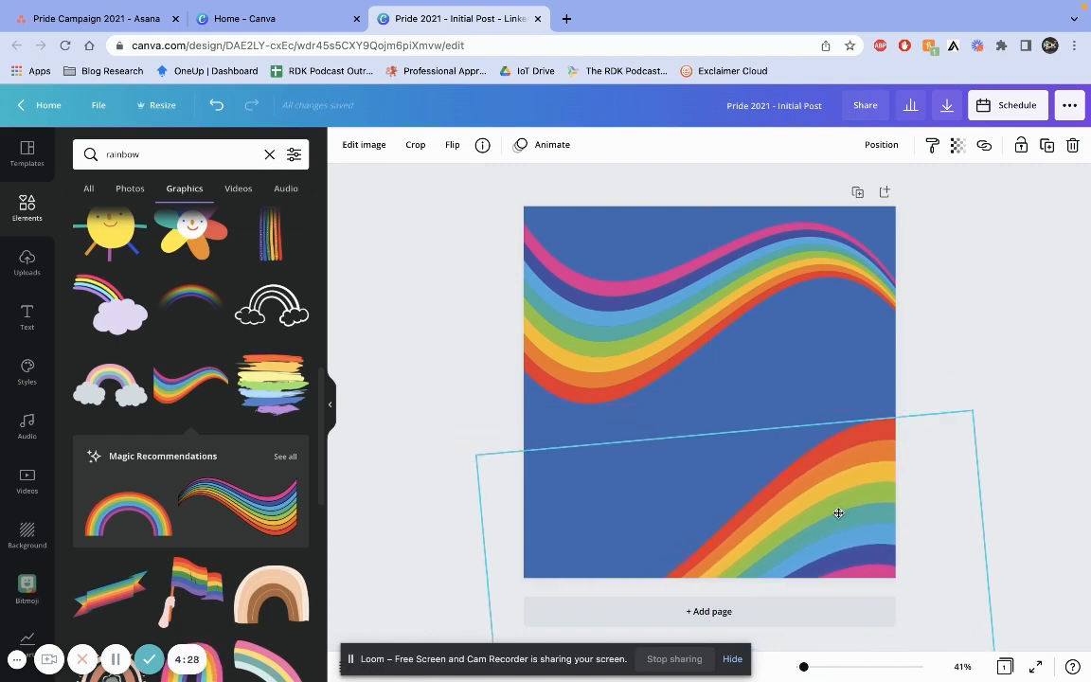
Tilt the top rainbow slightly and enlarge it so it extends past the page's left edge
left_click(650, 364)
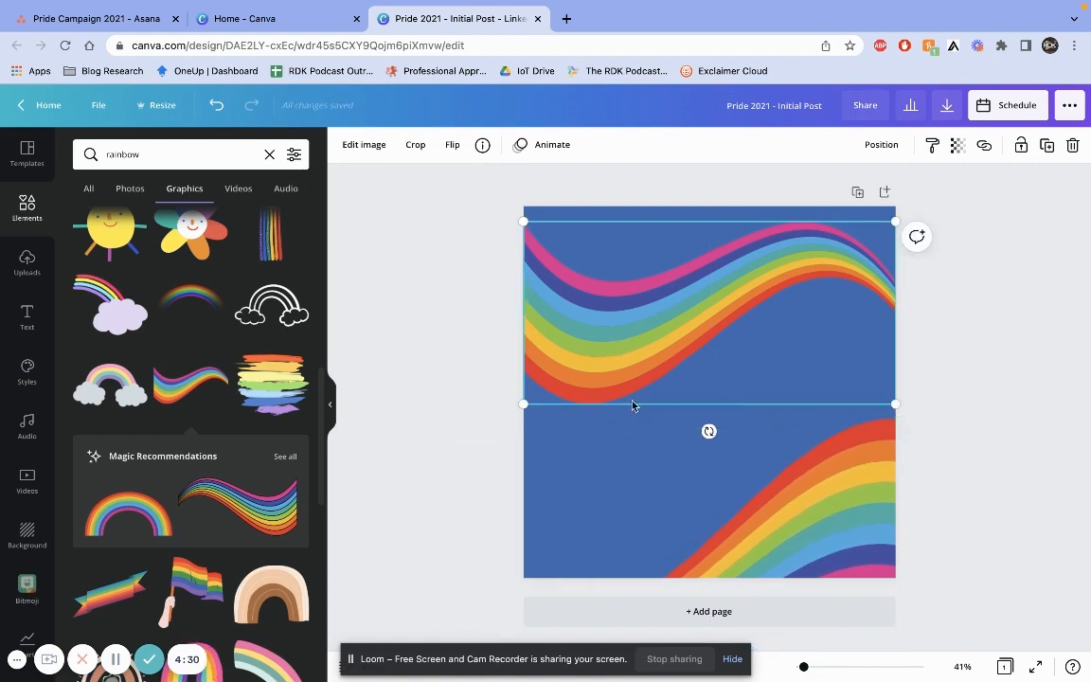
left_click_drag(709, 430, 725, 430)
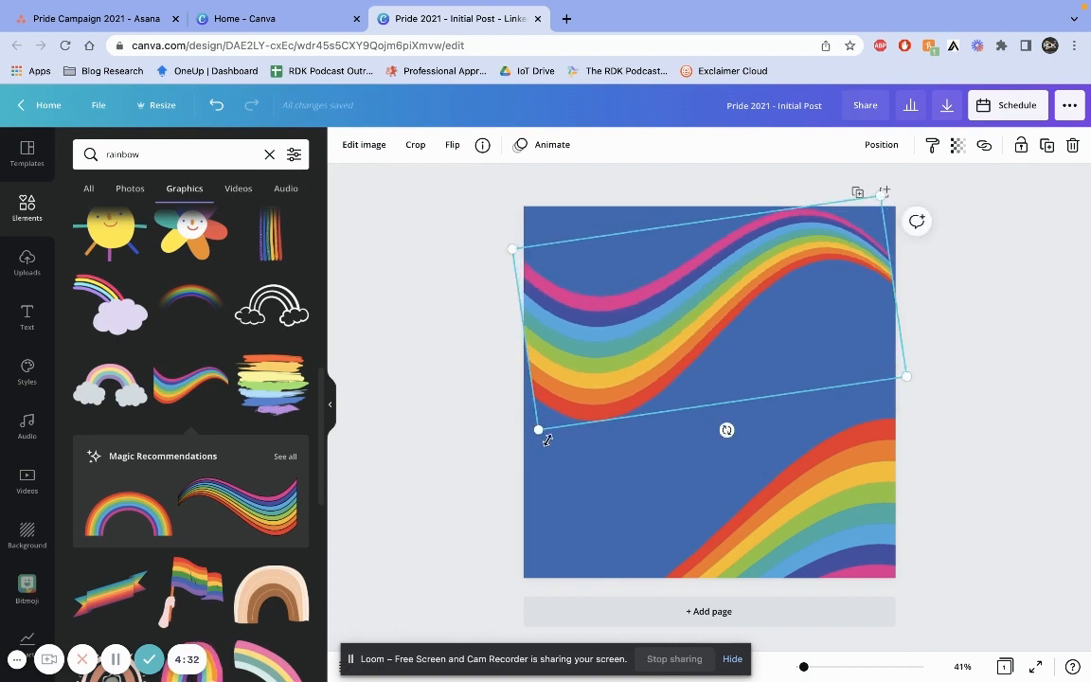
left_click_drag(537, 430, 512, 471)
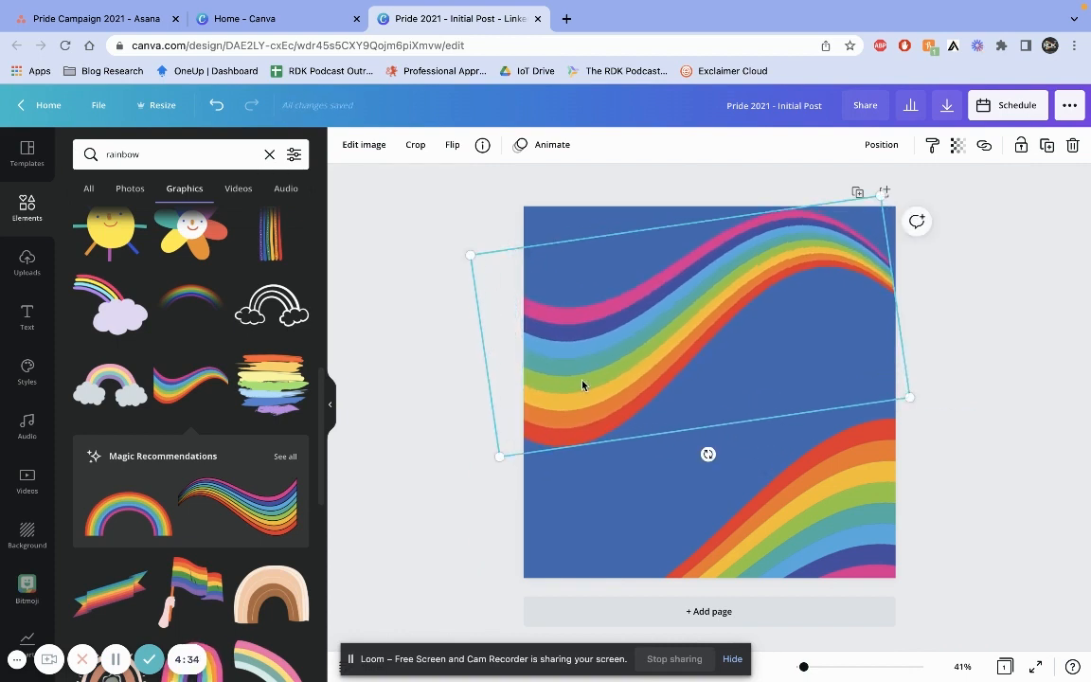
left_click_drag(583, 384, 589, 370)
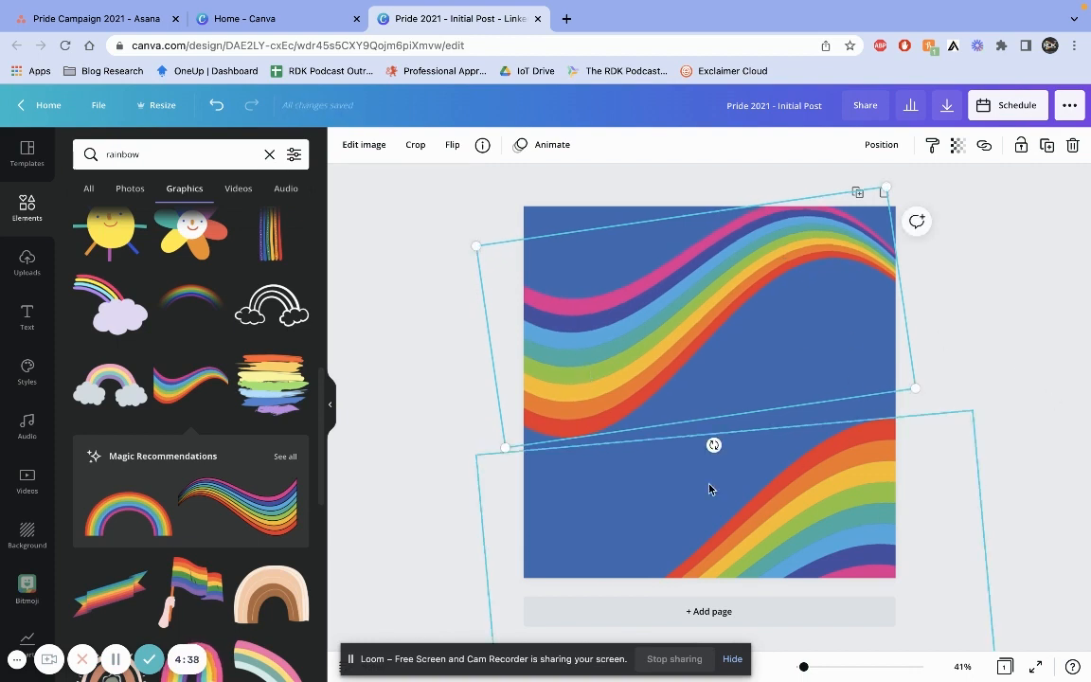
left_click(965, 452)
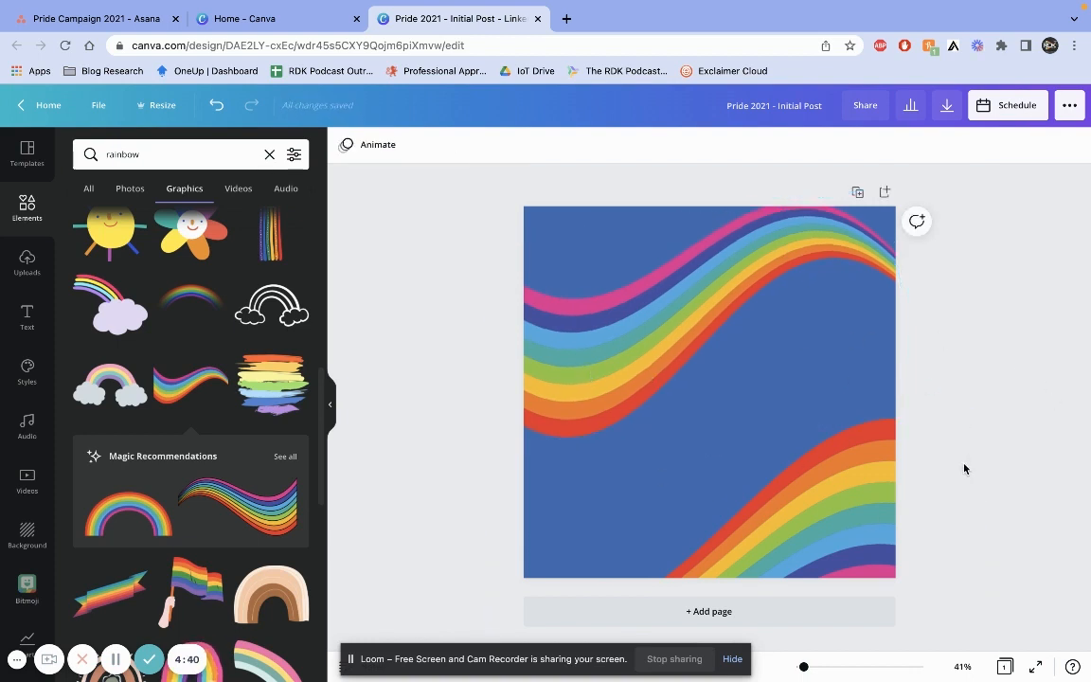
Browse the text styles and add the FEELIN' CUTE font combination to the page
left_click(27, 316)
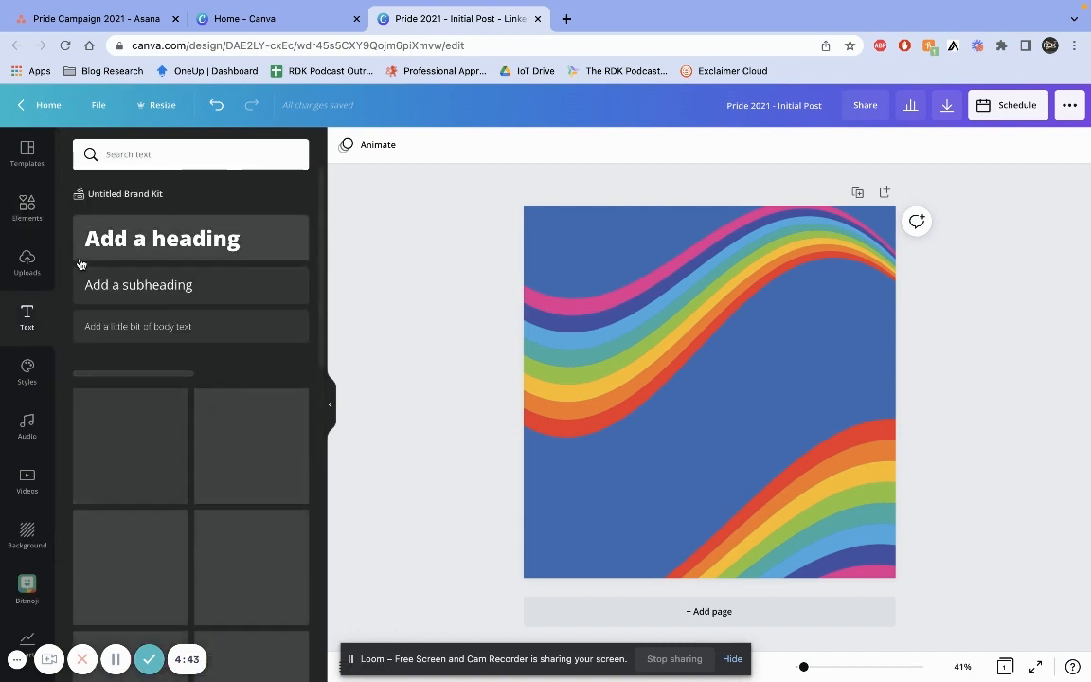
scroll(176, 484, "down", 5)
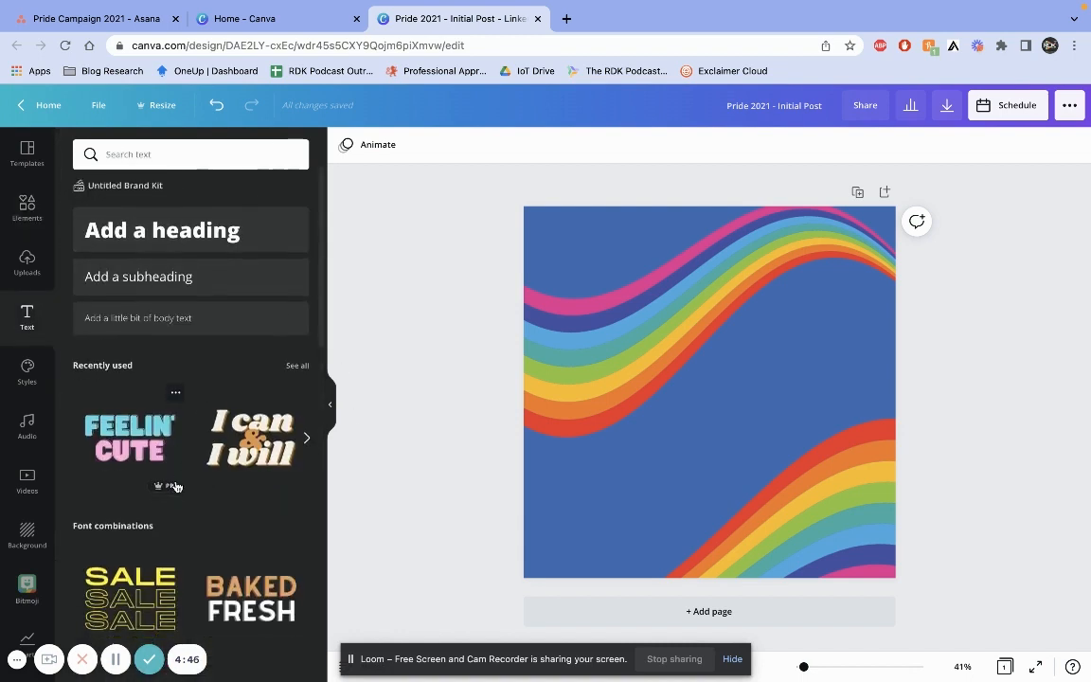
scroll(177, 487, "down", 3)
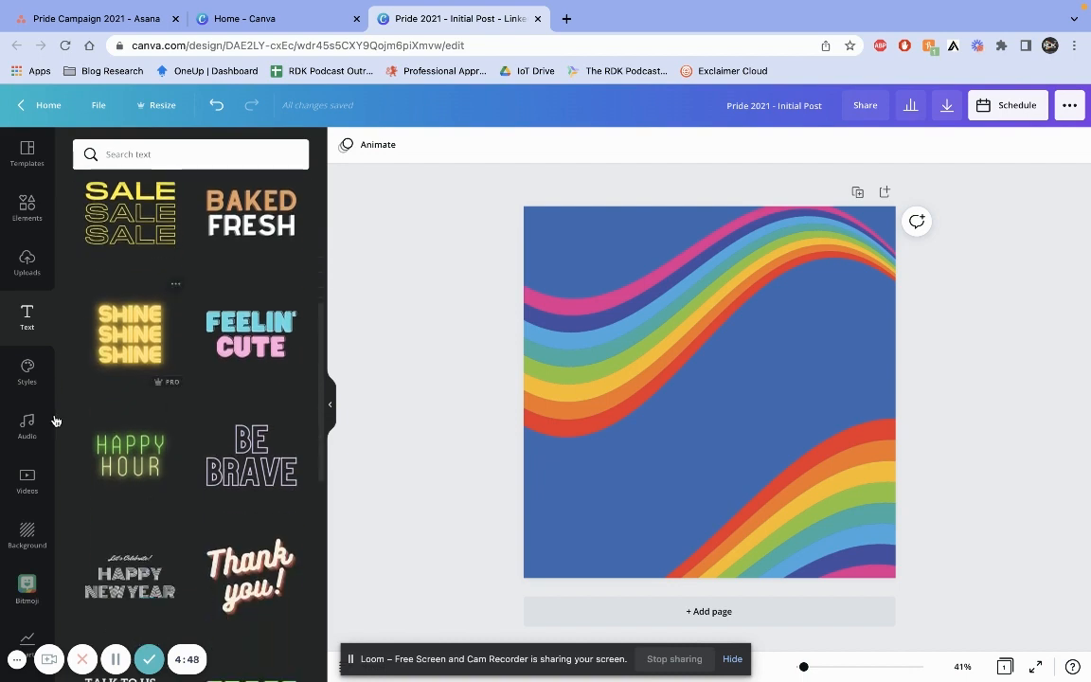
scroll(205, 521, "down", 3)
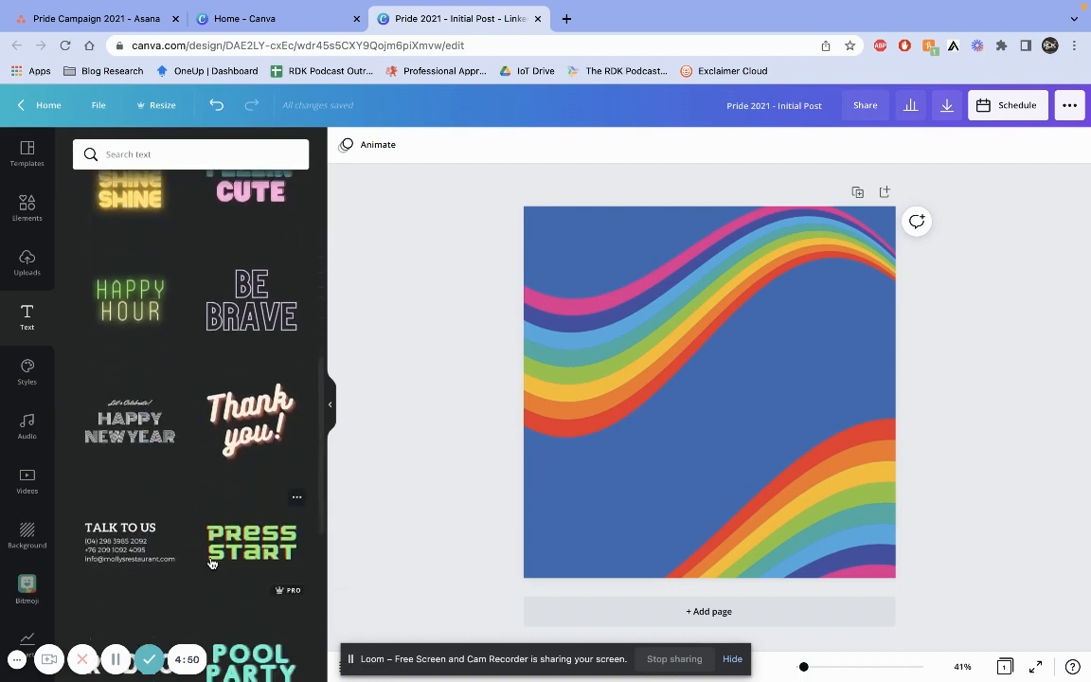
scroll(209, 357, "up", 6)
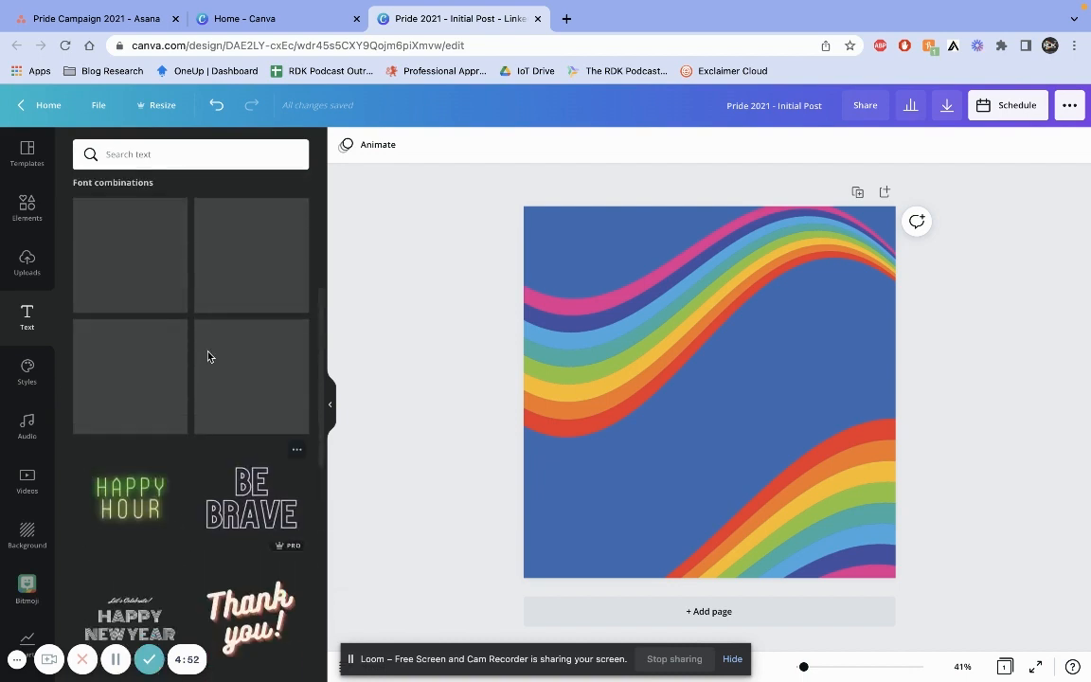
scroll(208, 357, "up", 4)
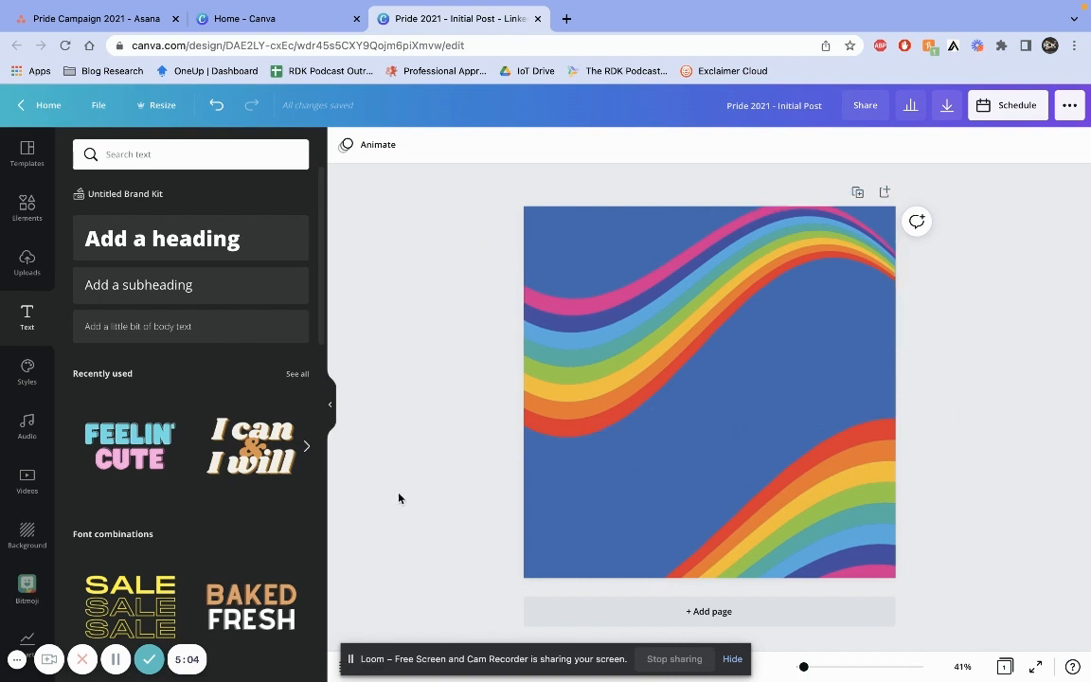
left_click(125, 443)
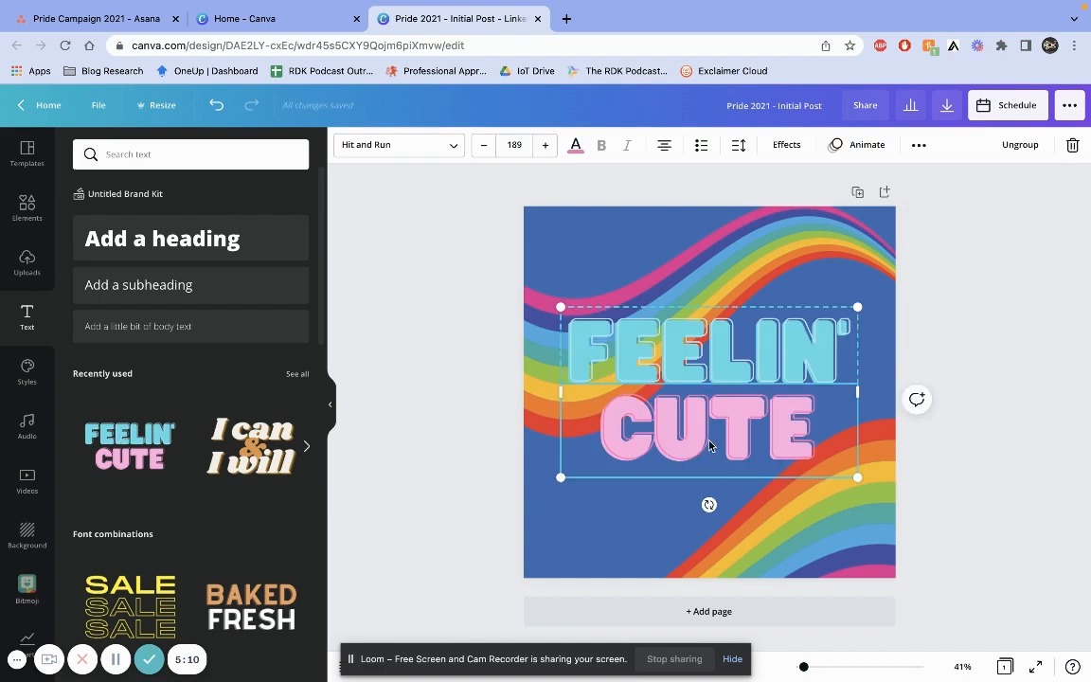
Ungroup the FEELIN' CUTE text combination and delete the CUTE line
left_click(756, 344)
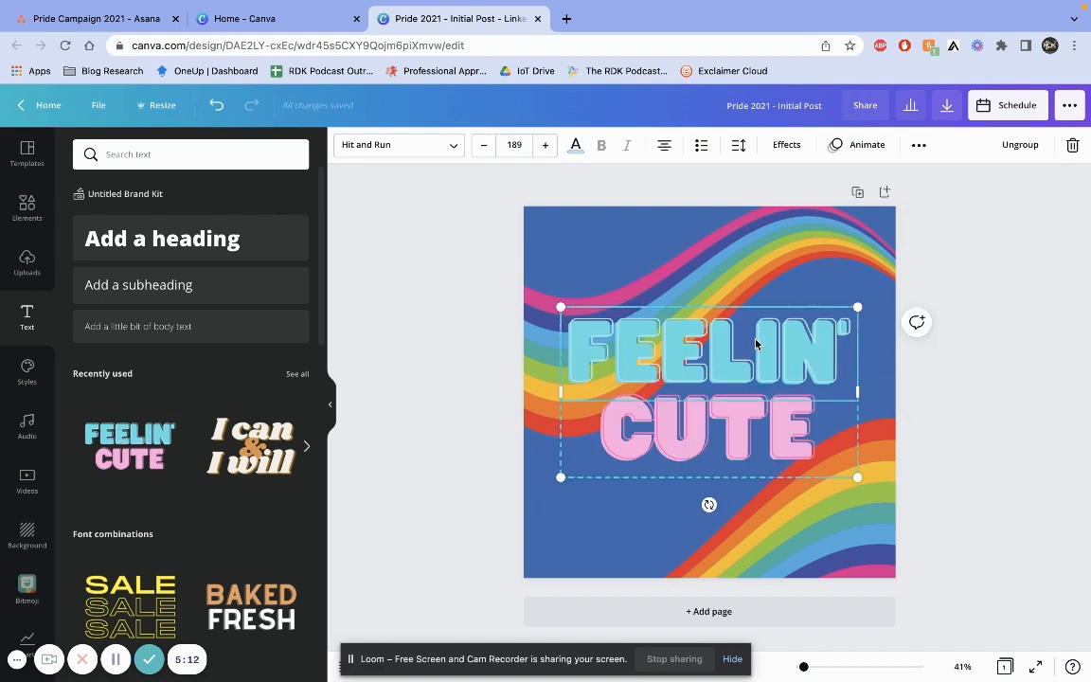
left_click(1019, 147)
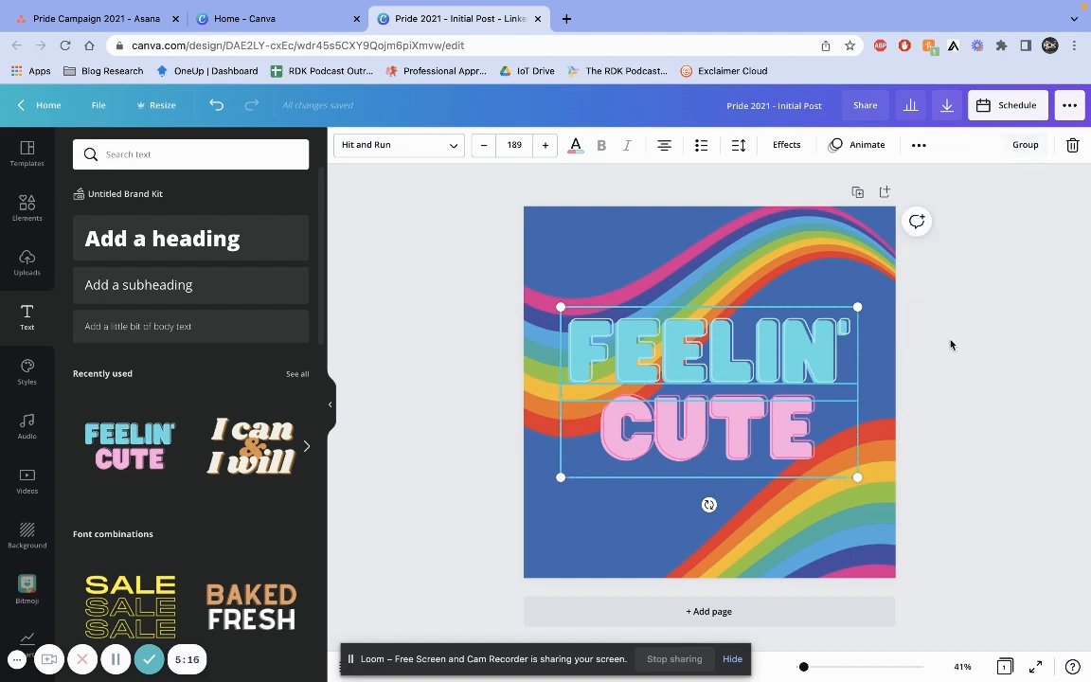
left_click(996, 312)
left_click(755, 433)
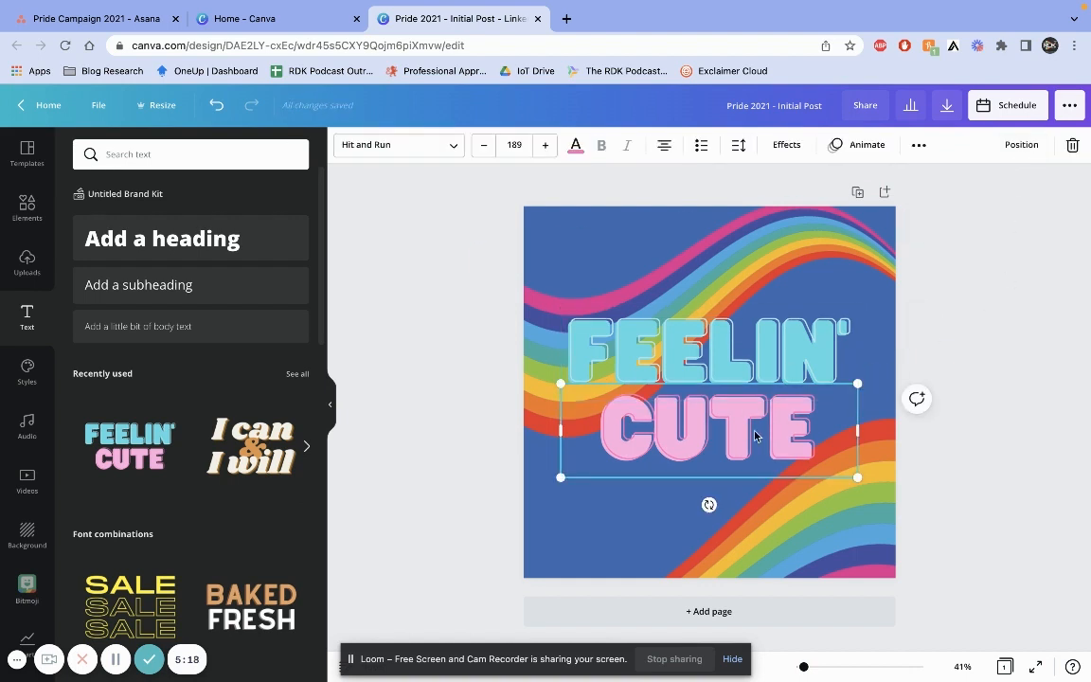
key("Delete")
Replace the FEELIN' text with PRIDE MONTH and resize the text box so it fits on two lines
double_click(730, 332)
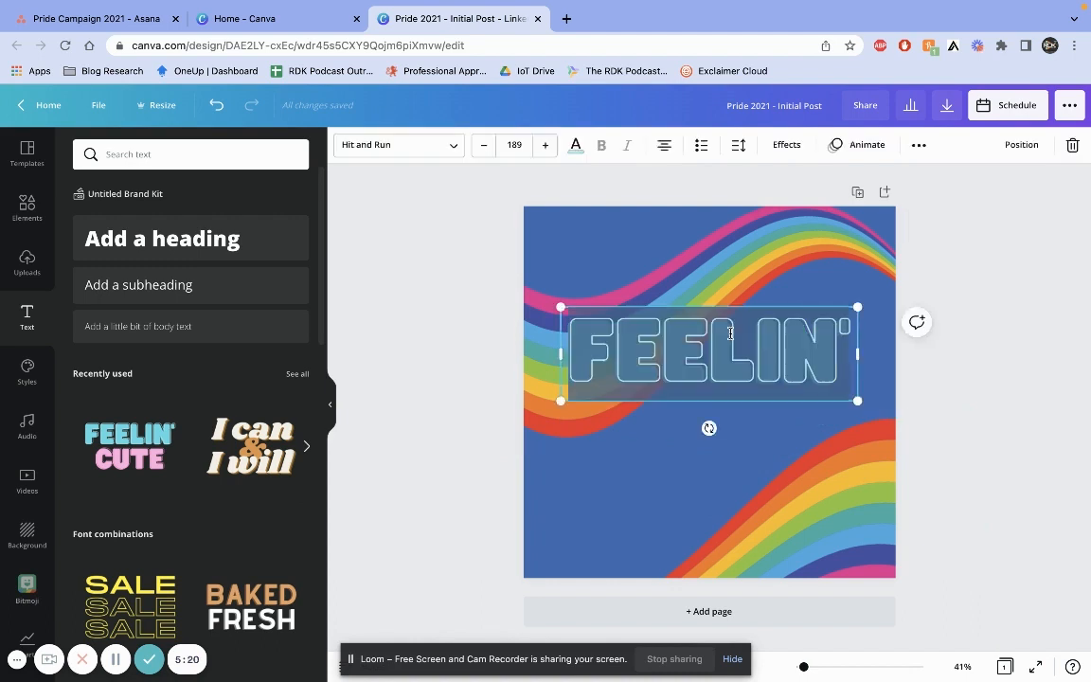
type("PRIDE")
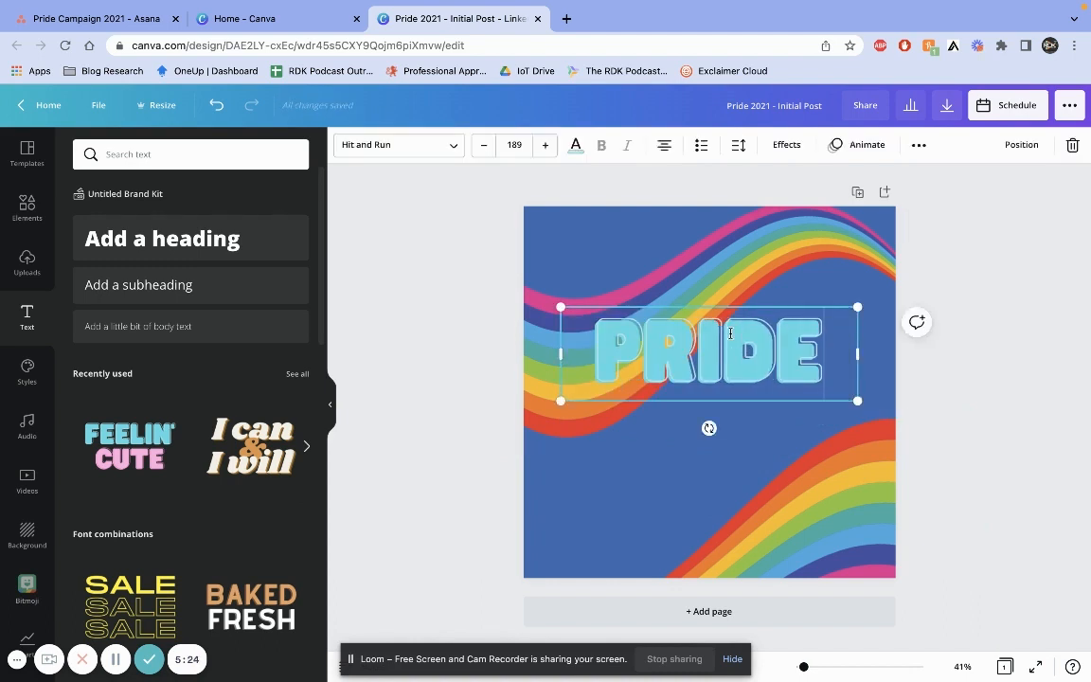
type(" MONTH")
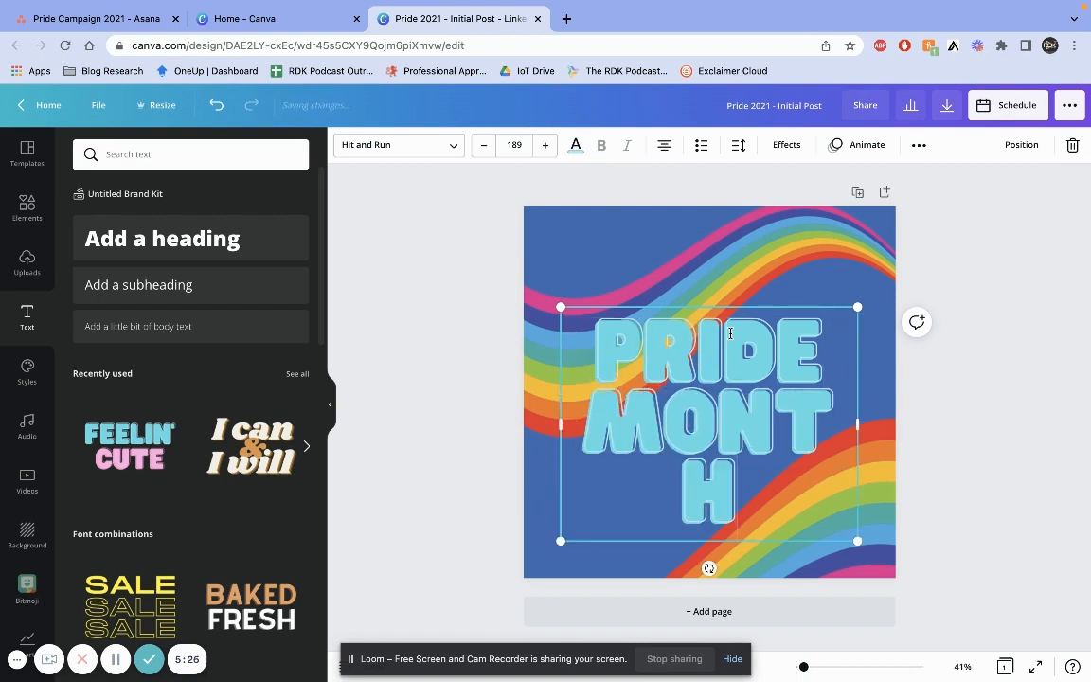
left_click_drag(857, 419, 857, 458)
left_click_drag(773, 390, 763, 404)
left_click(911, 409)
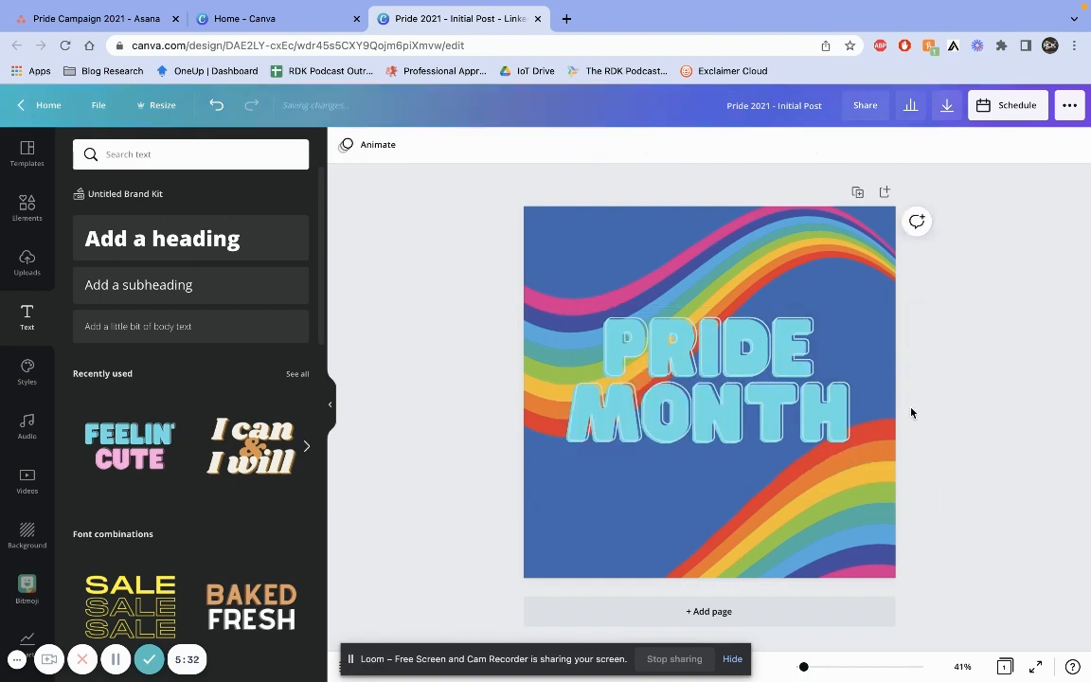
Nudge the PRIDE MONTH text down slightly and set its colour to the white brand kit colour
left_click_drag(725, 351, 724, 361)
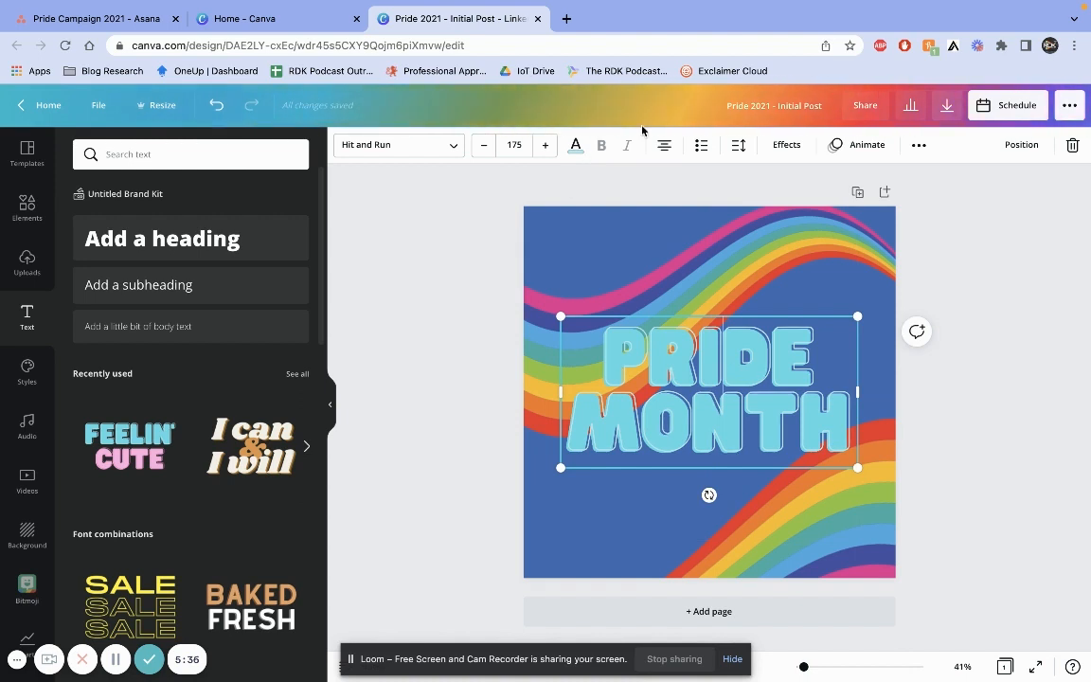
left_click(576, 146)
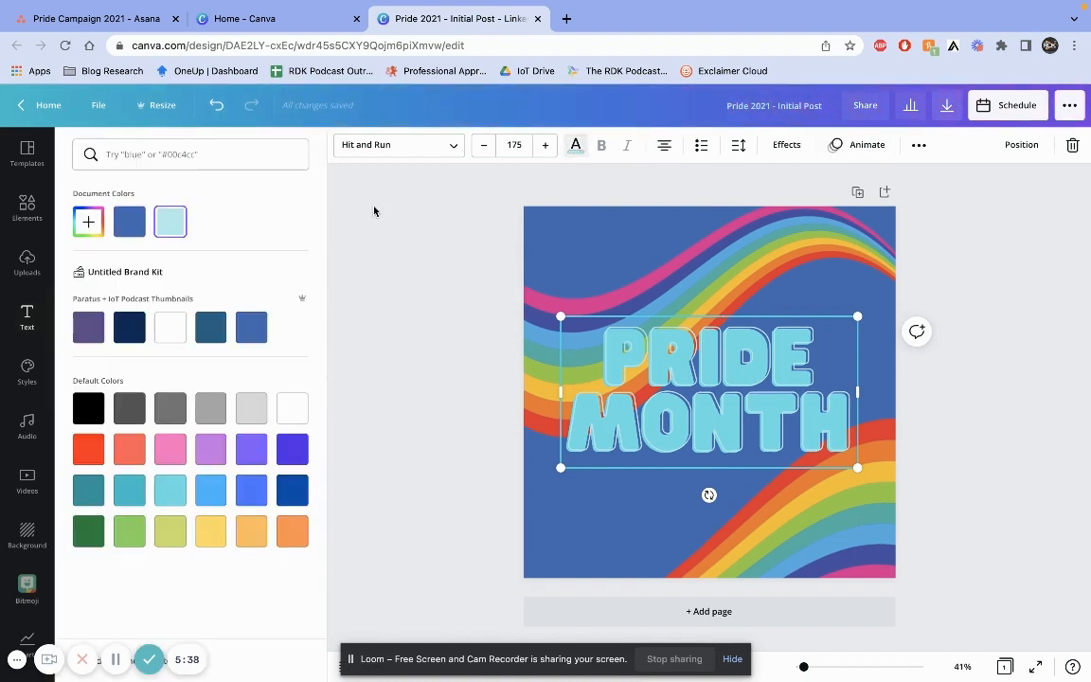
left_click(175, 320)
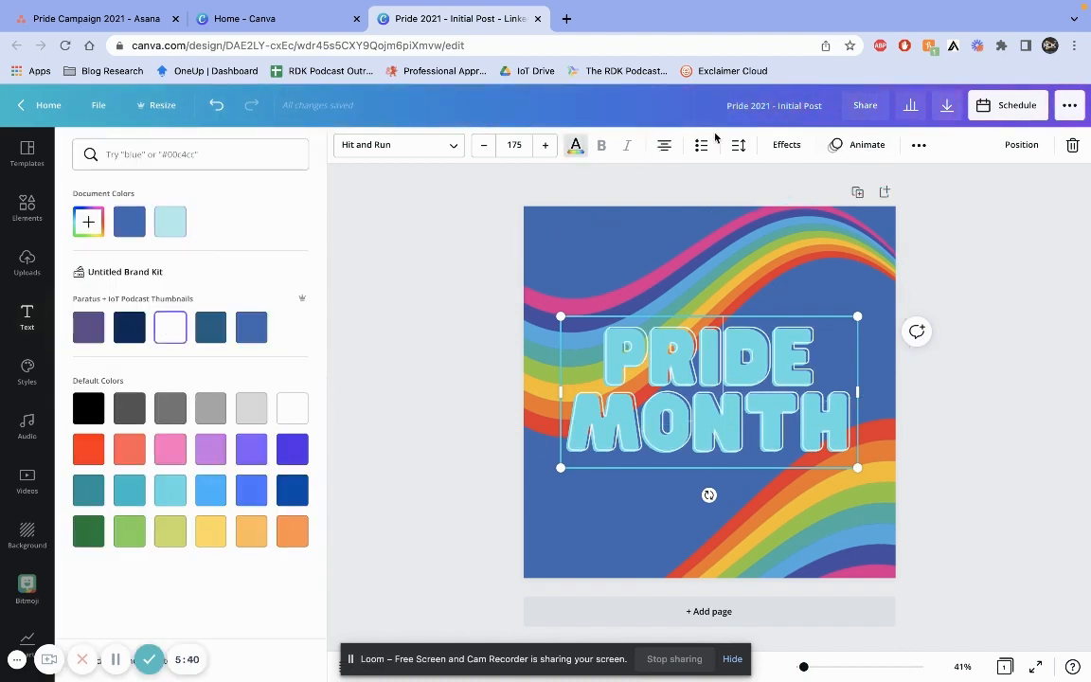
Set the text's Splice effect colour to white
left_click(785, 146)
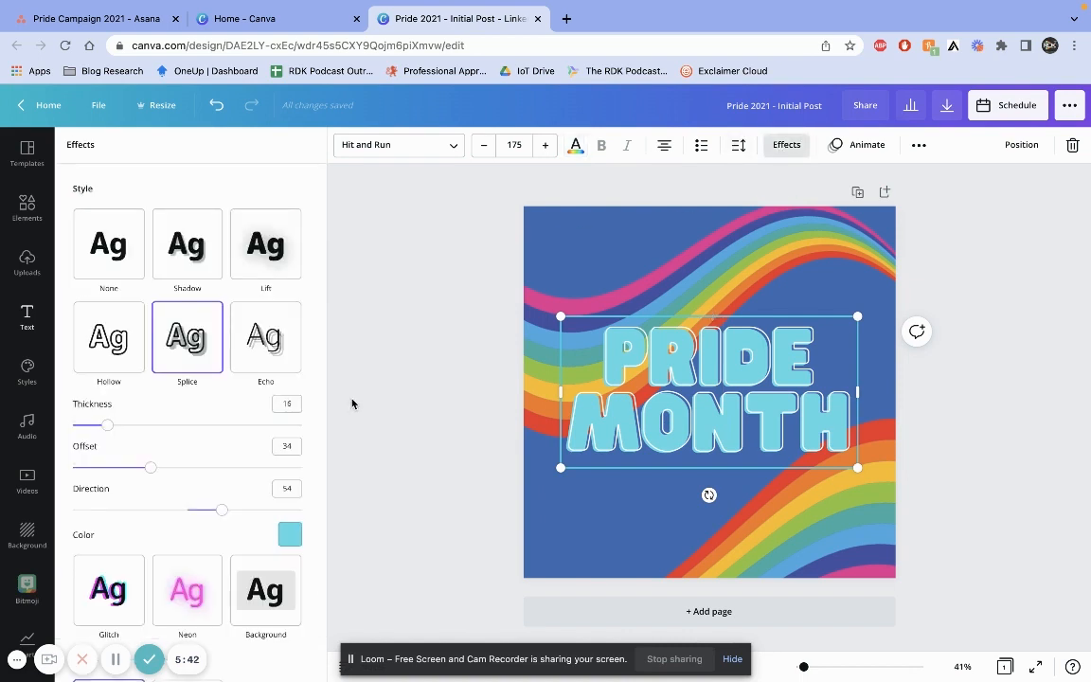
left_click(291, 535)
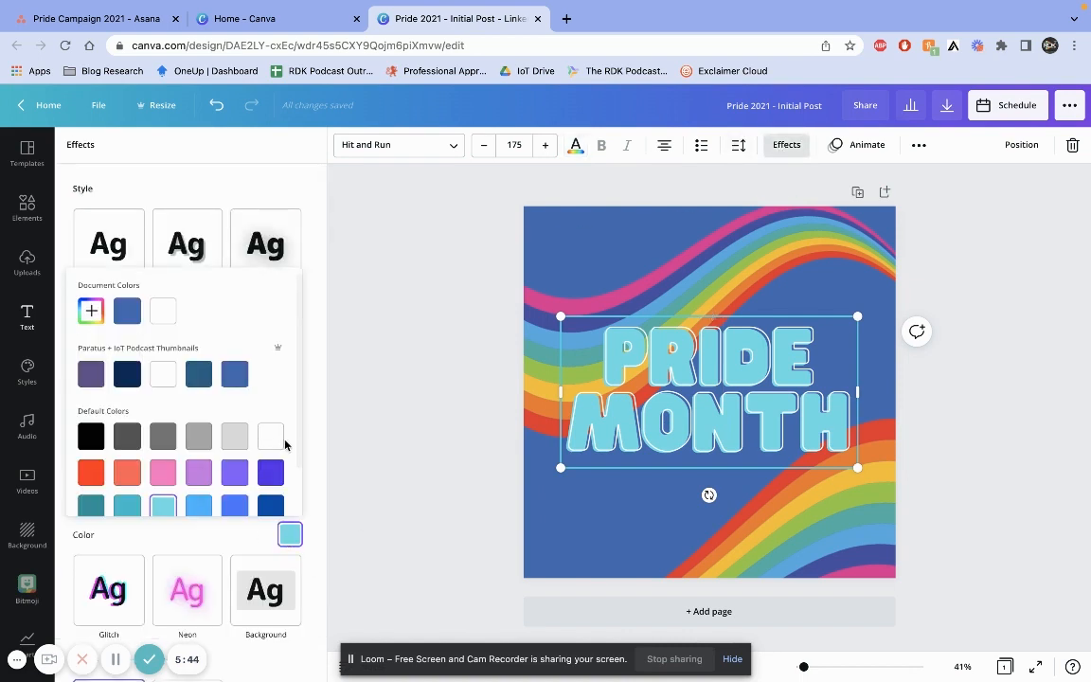
left_click(272, 437)
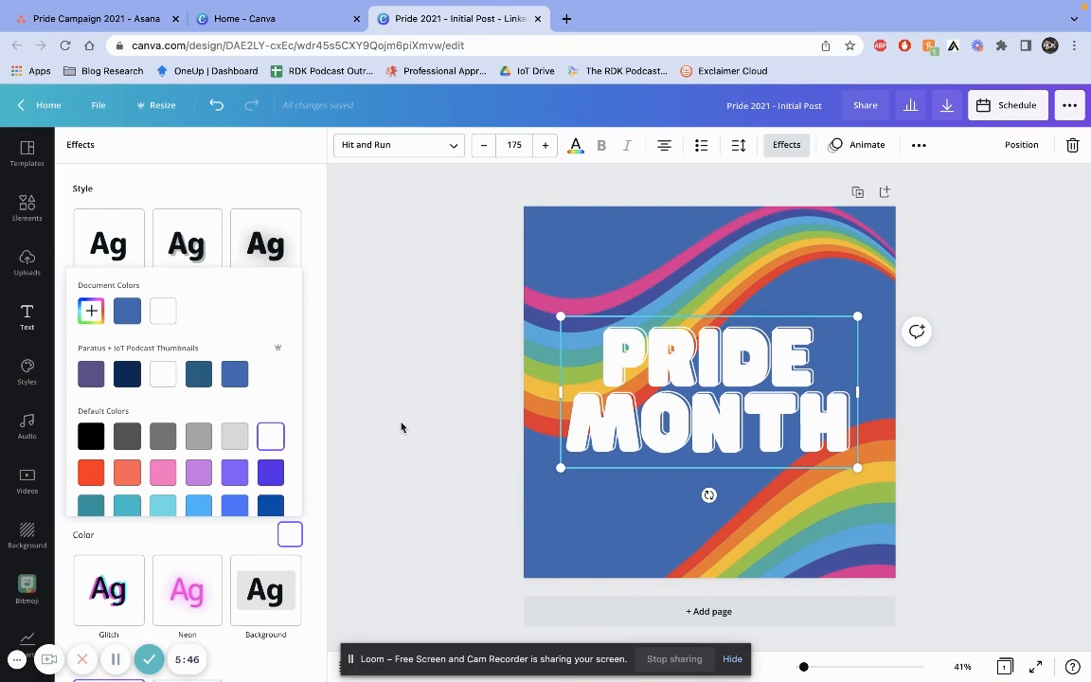
left_click(362, 386)
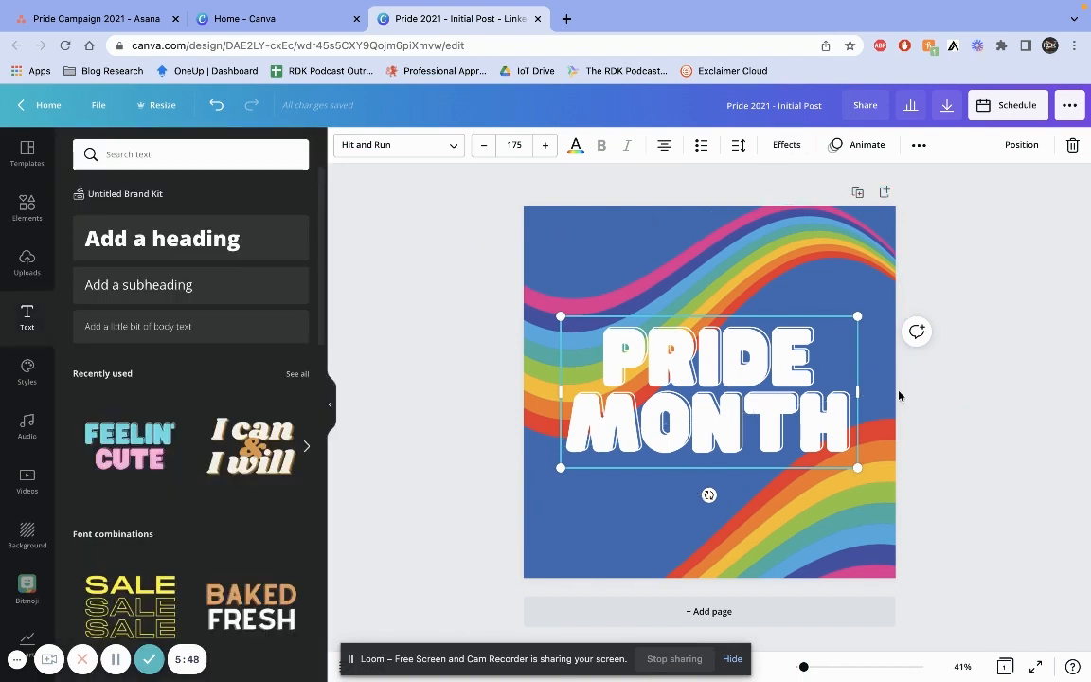
left_click(984, 480)
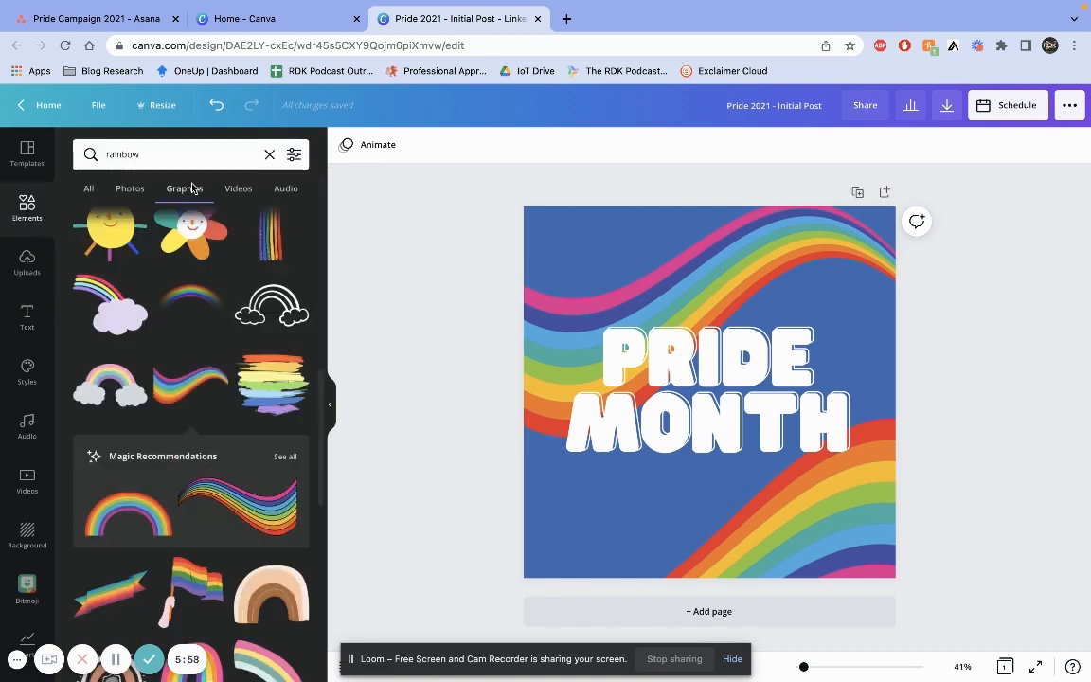
Search the elements library for glitter graphics and browse the results
left_click(185, 158)
left_click_drag(184, 157, 29, 163)
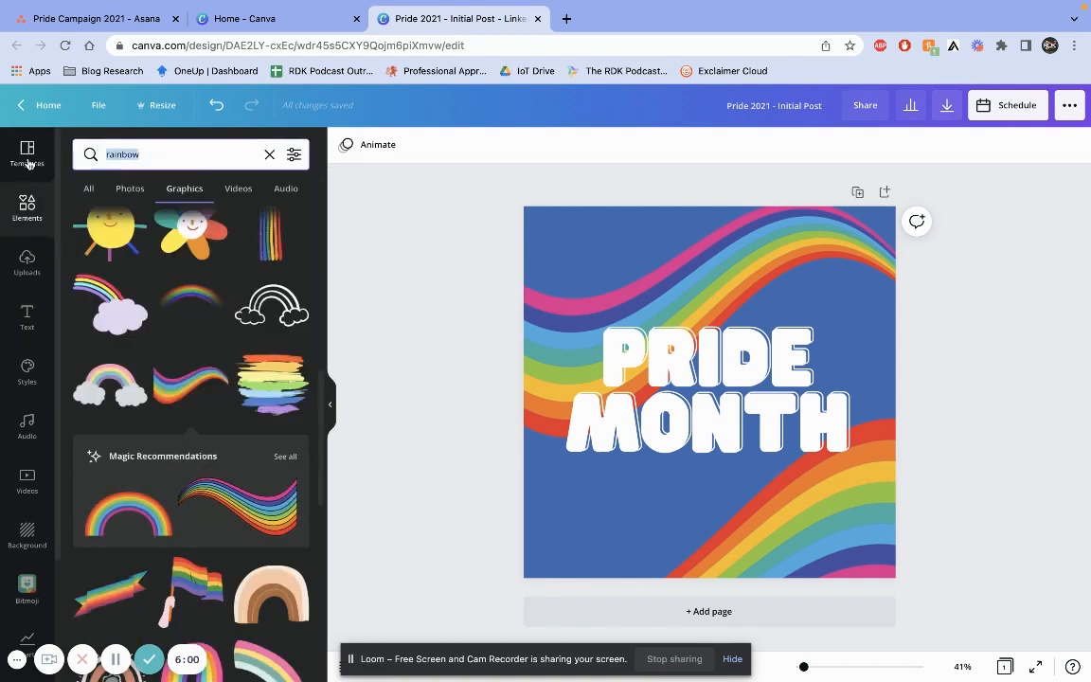
key("BackSpace")
type("glitter")
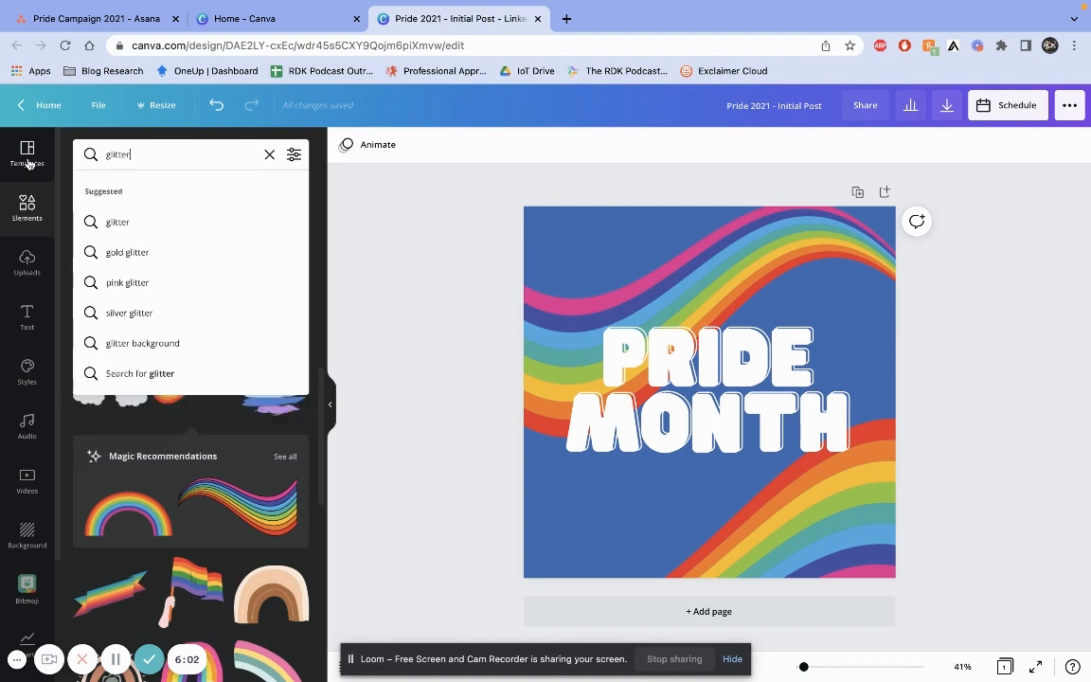
left_click(177, 226)
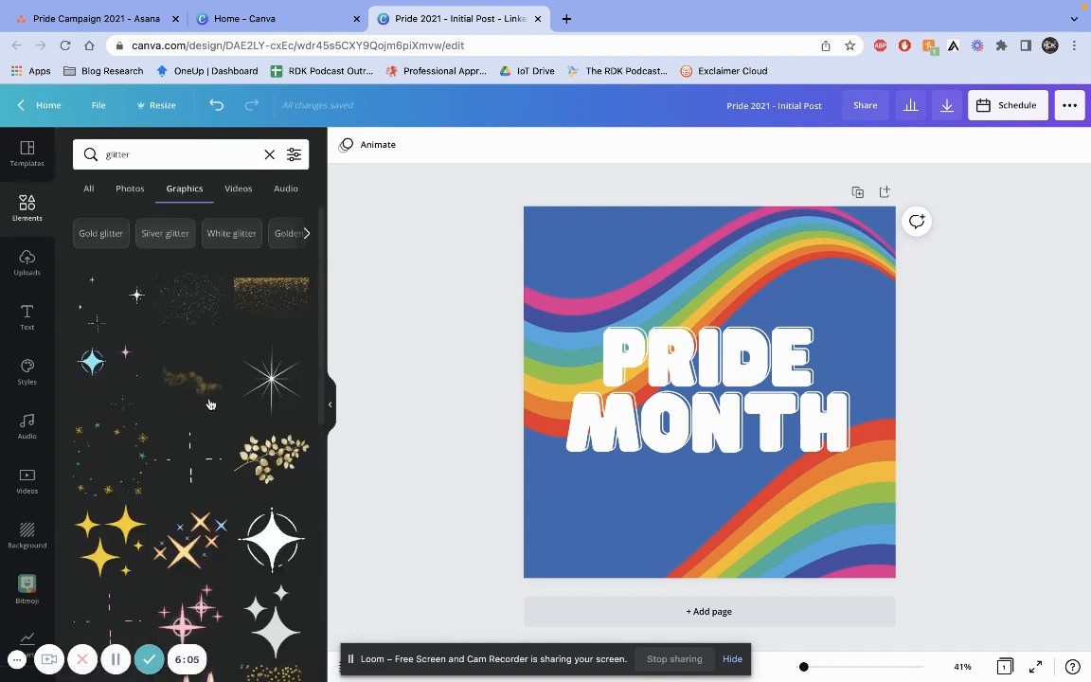
scroll(210, 493, "down", 1)
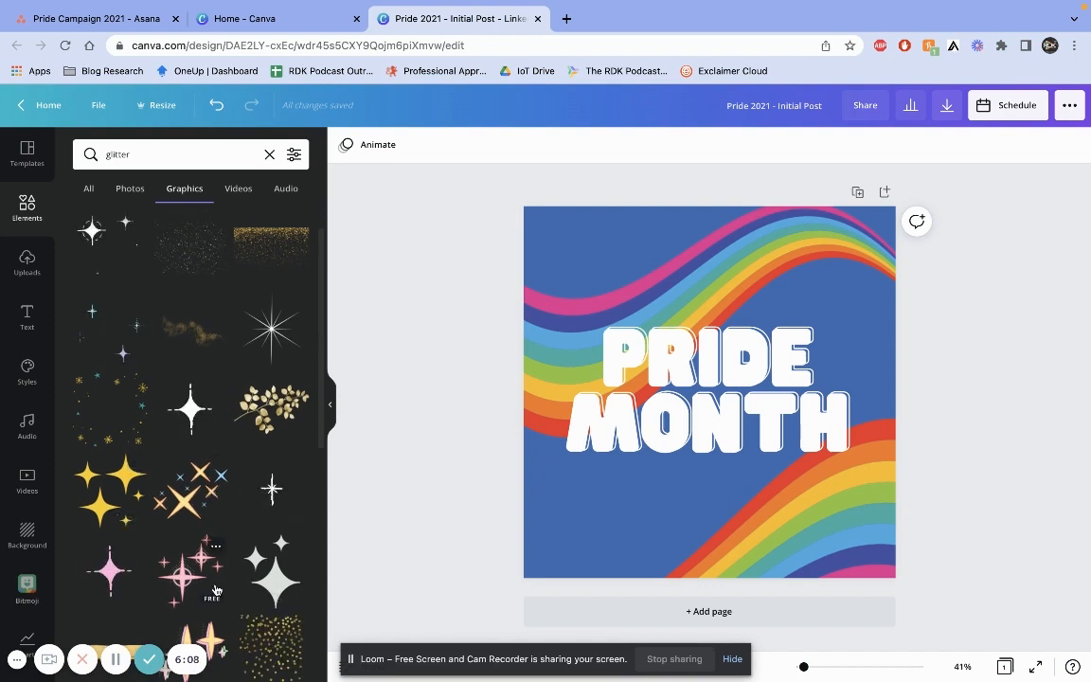
Filter the glitter graphics results to show only static elements
scroll(213, 568, "up", 1)
left_click(294, 154)
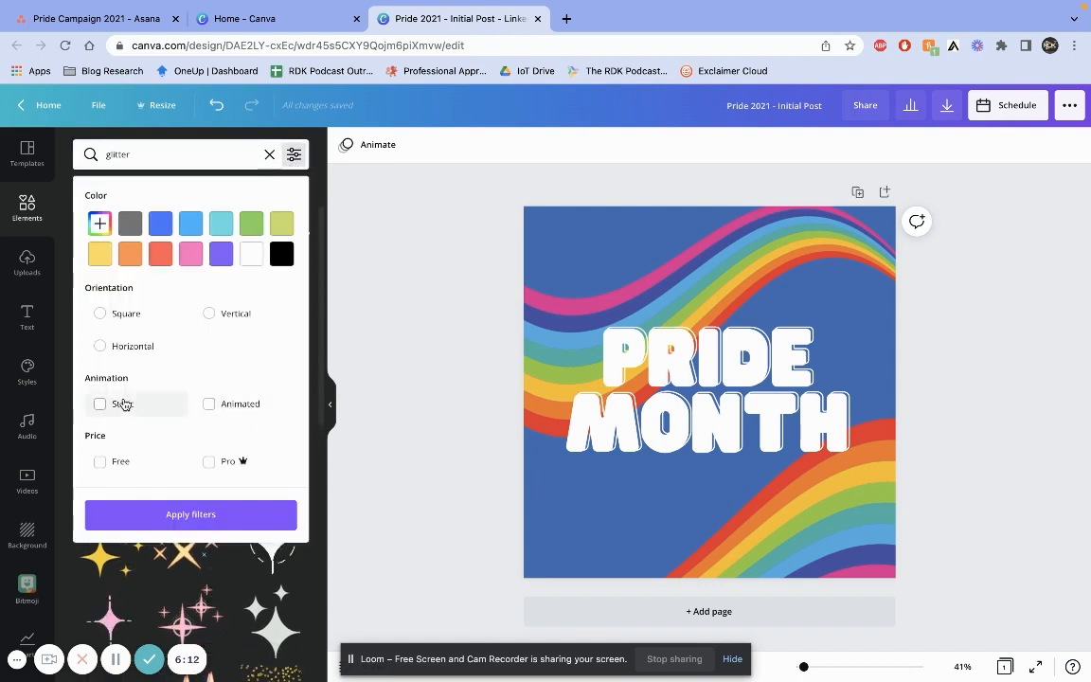
left_click(120, 404)
left_click(218, 516)
Add a four-point sparkle graphic to the design and set its colour to the white brand kit colour
scroll(146, 370, "down", 5)
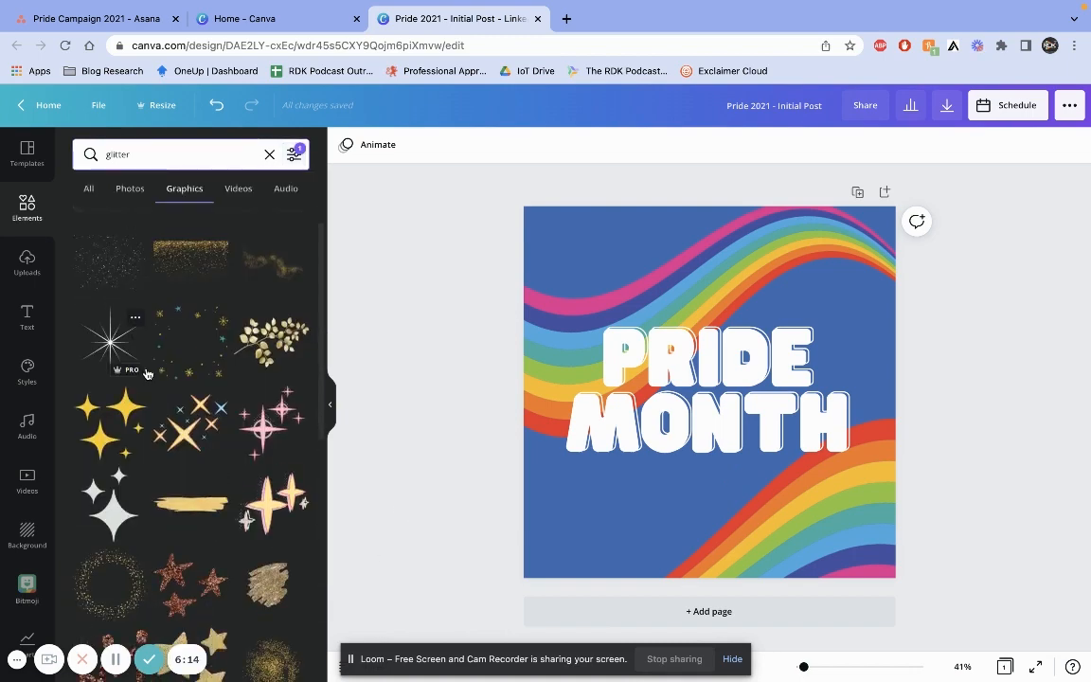
left_click(112, 303)
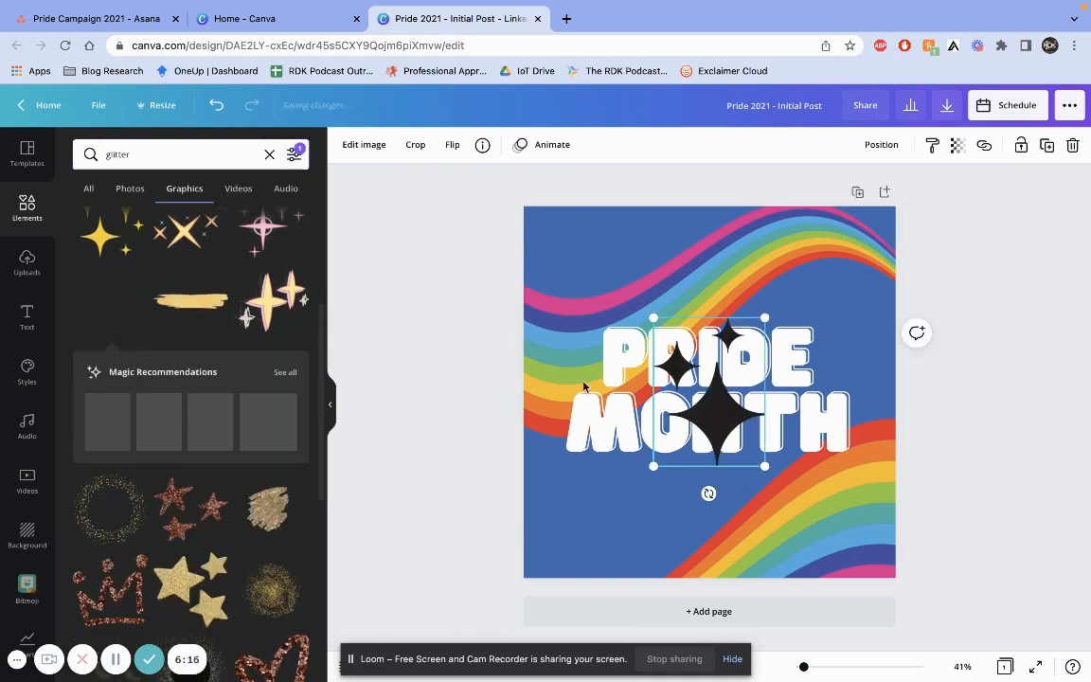
left_click(345, 146)
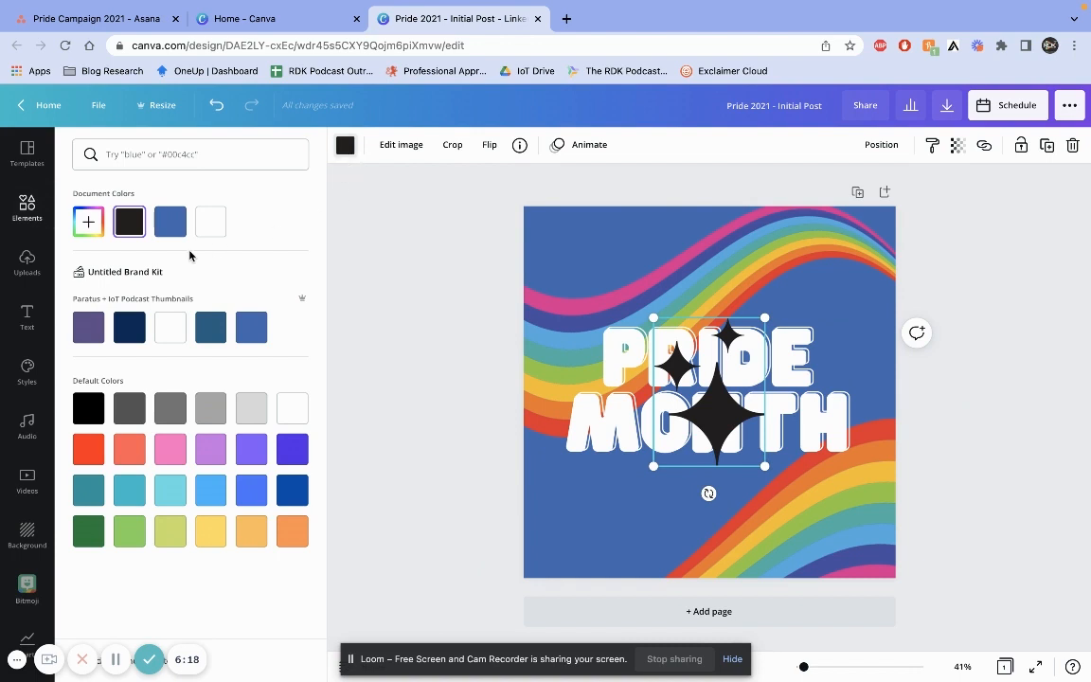
left_click(173, 336)
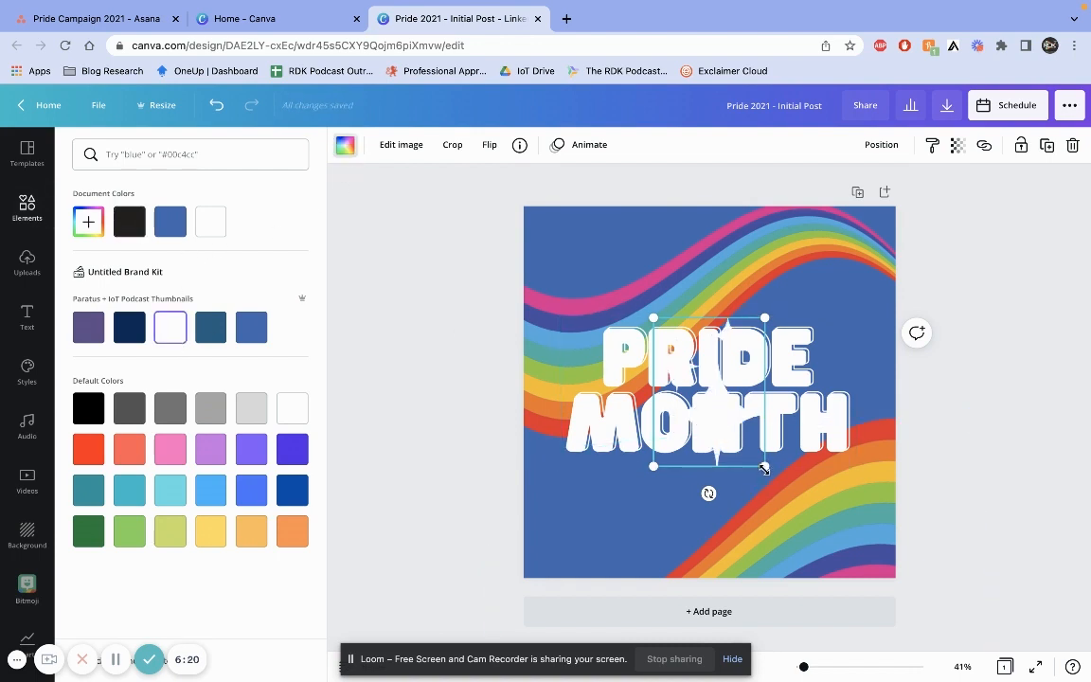
Shrink the sparkle into the design's top-left corner and place a duplicate beside the word PRIDE
left_click_drag(765, 466, 650, 434)
left_click_drag(687, 368, 581, 273)
left_click_drag(556, 229, 741, 489)
key("super+d")
left_click_drag(720, 536, 852, 353)
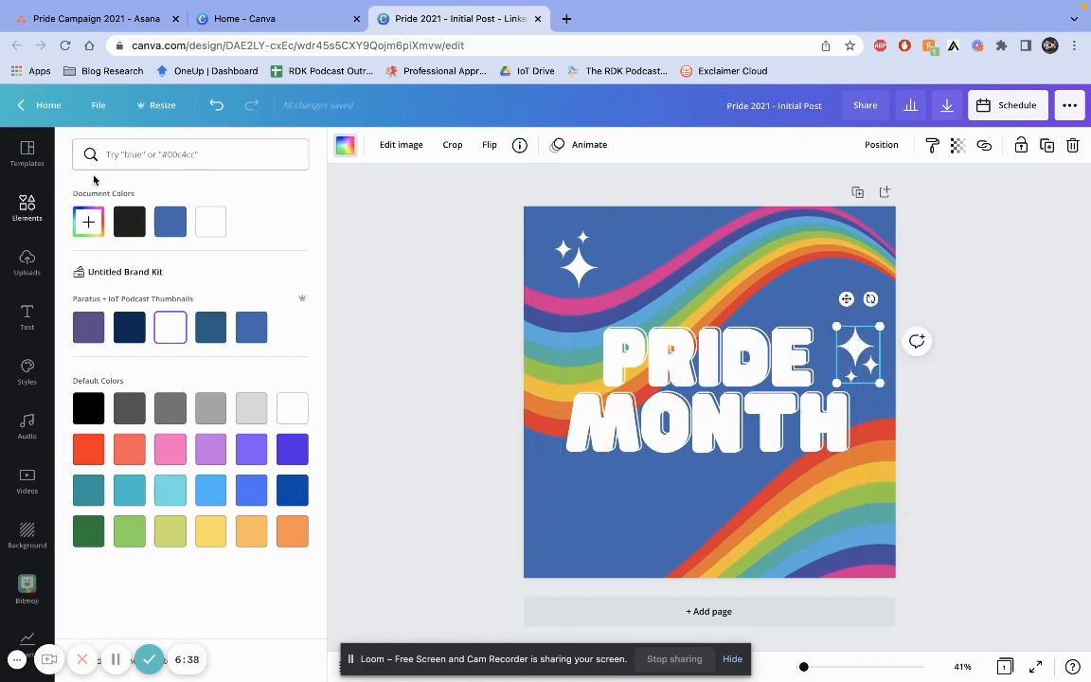
Search graphics for pride and add the group-of-people illustration near the bottom of the design
left_click(140, 155)
type("pri")
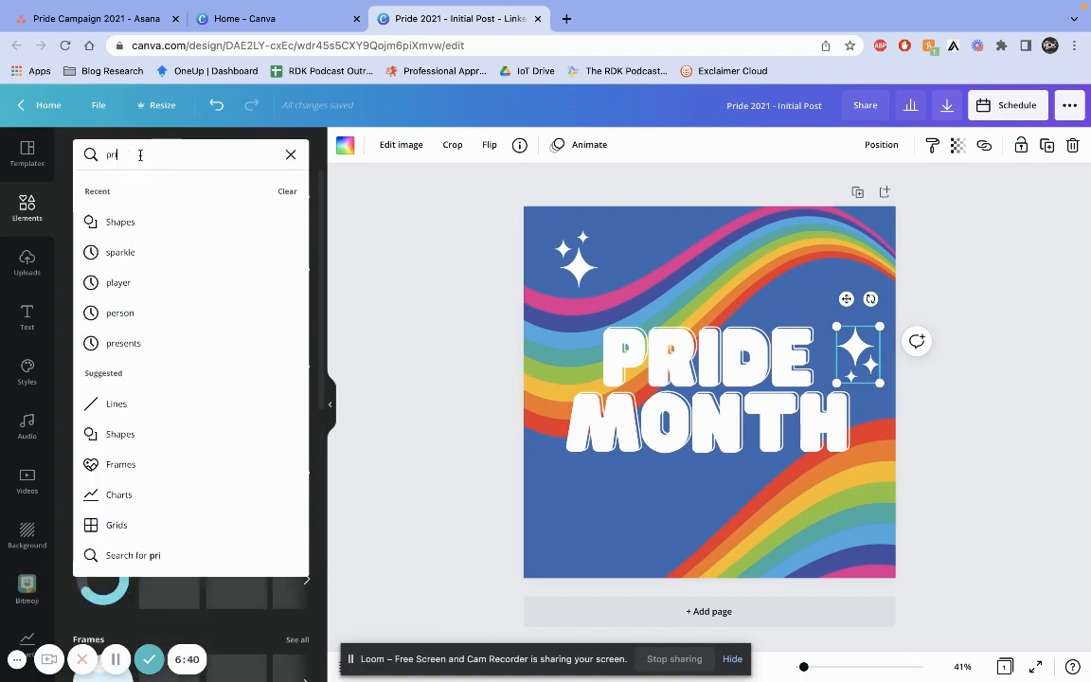
type("de")
key("Return")
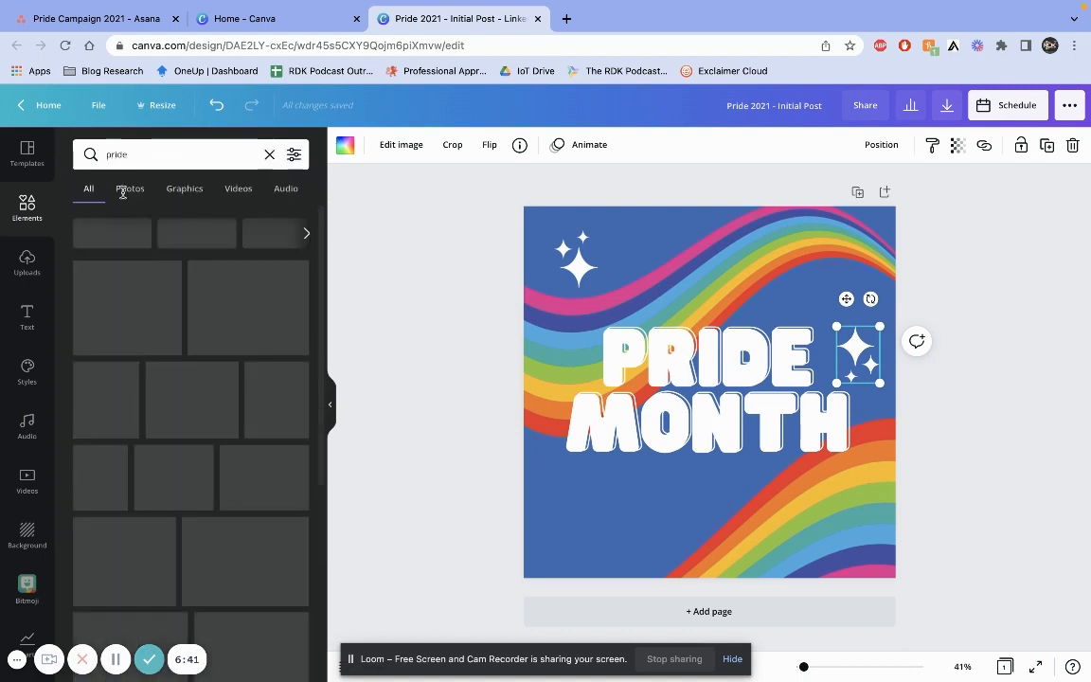
left_click(186, 193)
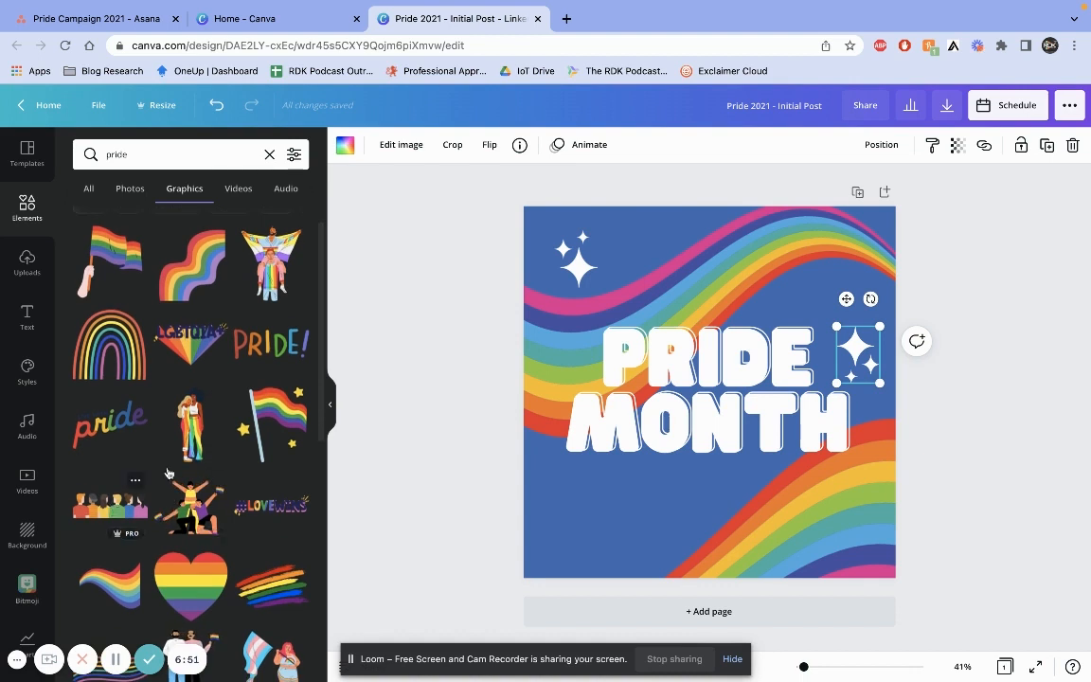
left_click(134, 498)
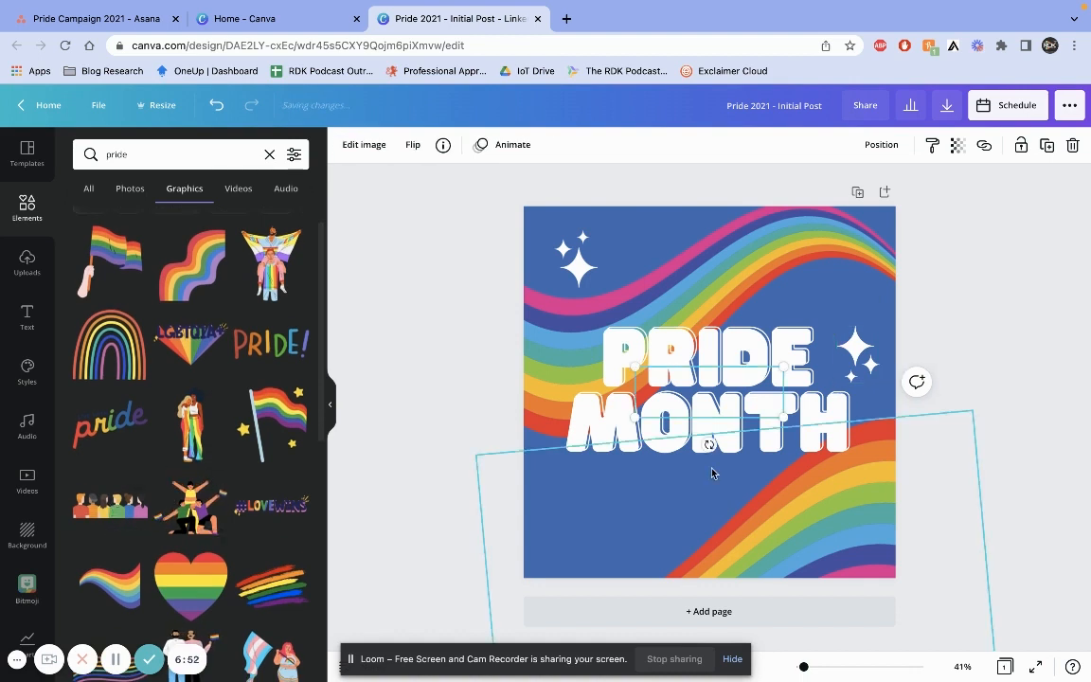
left_click_drag(728, 409, 740, 578)
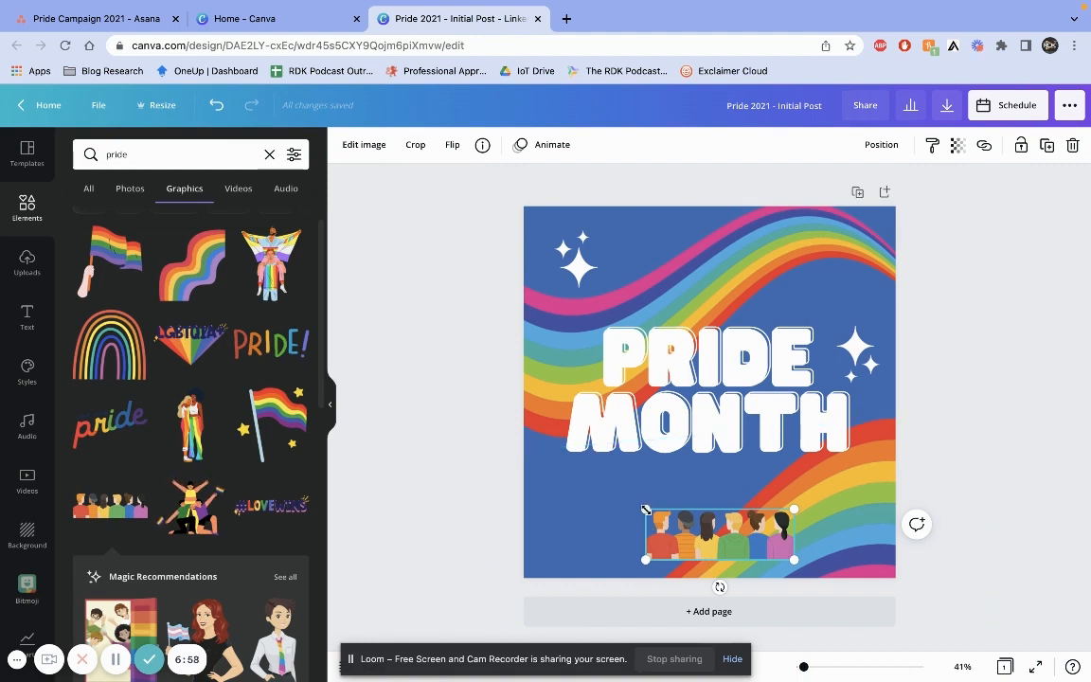
Enlarge the people illustration so it spans the full width along the design's bottom edge
left_click_drag(646, 509, 478, 427)
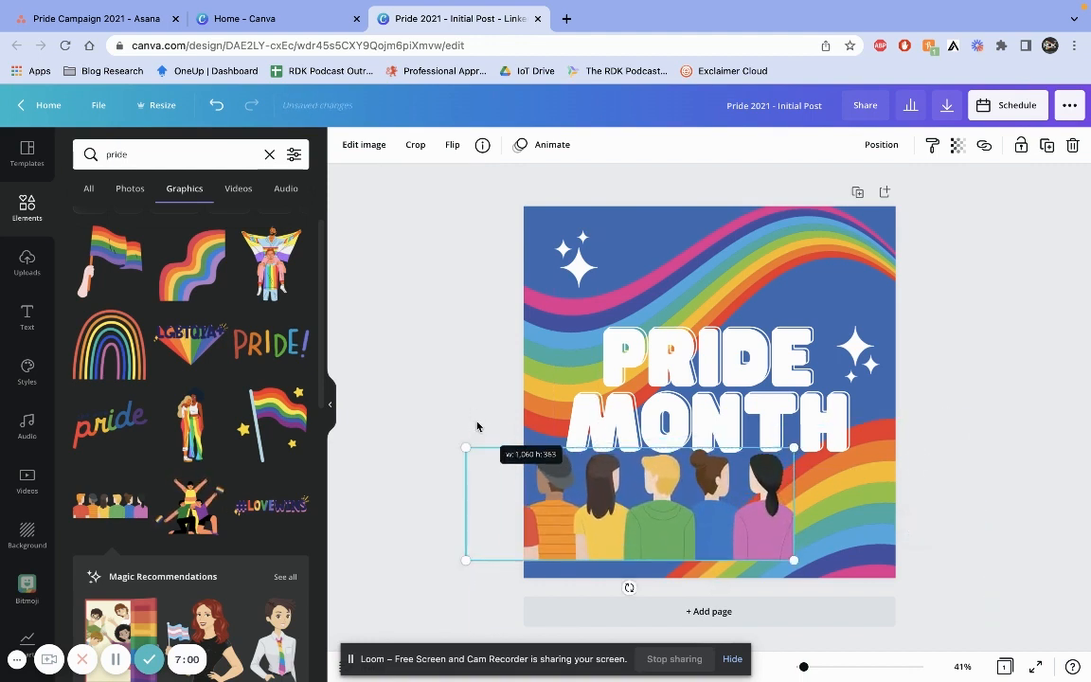
left_click_drag(625, 495, 704, 516)
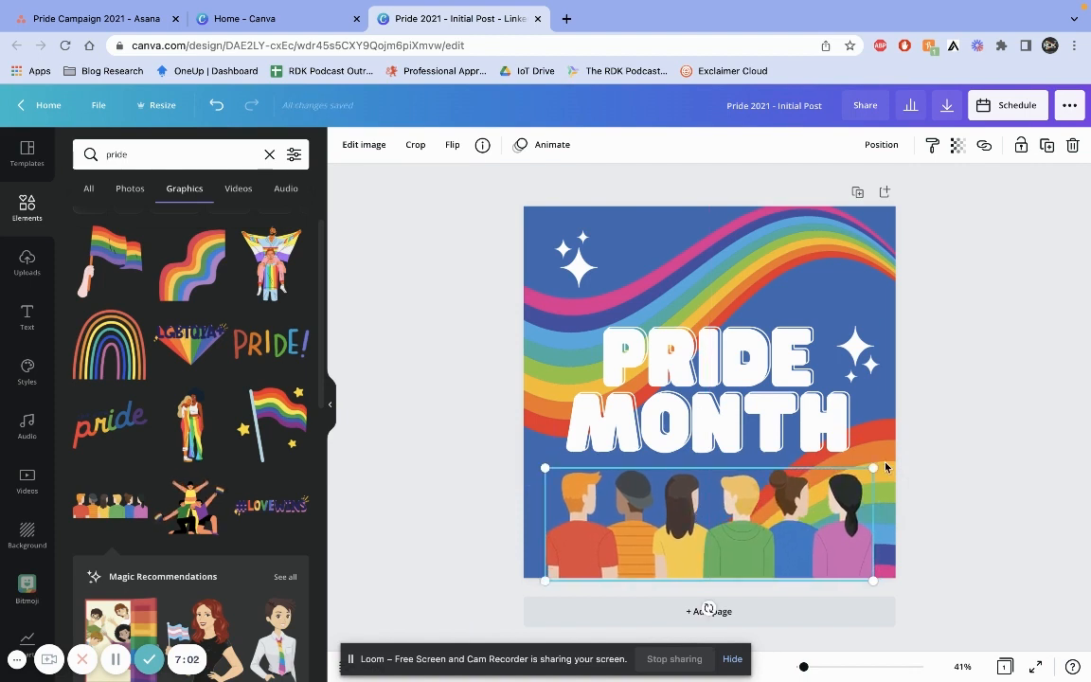
left_click_drag(869, 465, 918, 452)
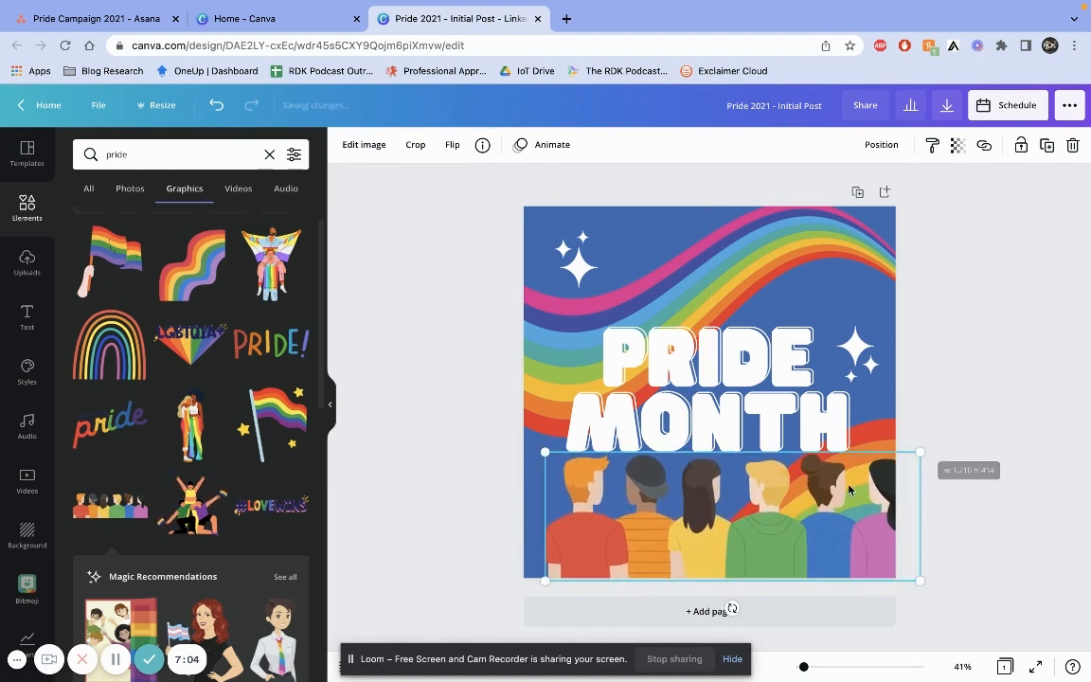
left_click_drag(830, 501, 806, 499)
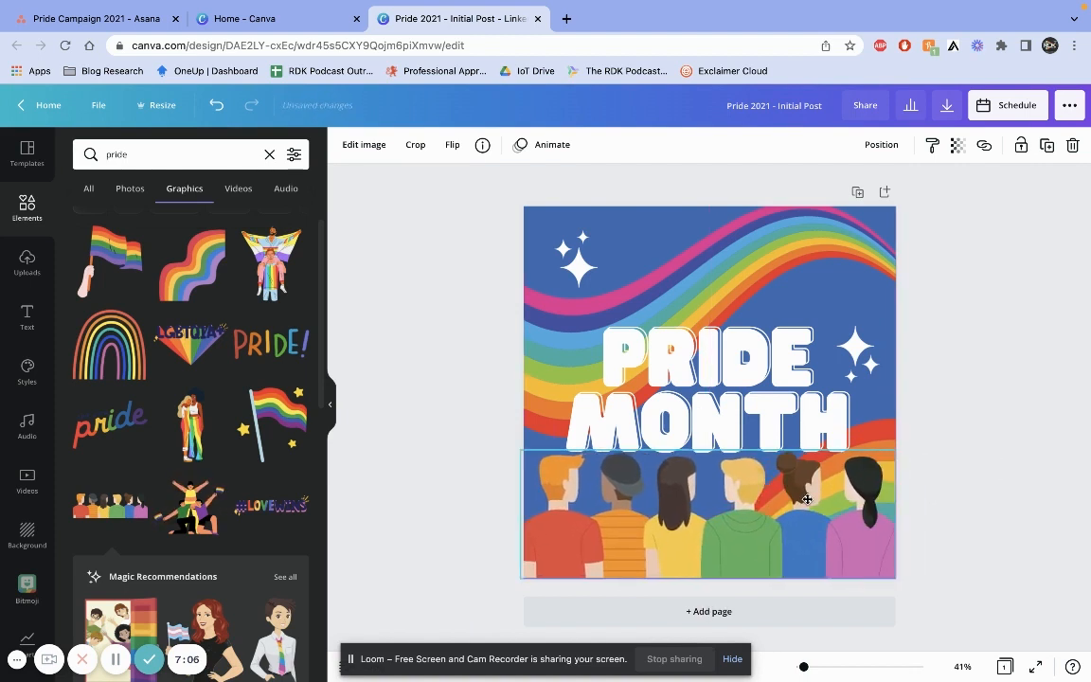
left_click(958, 397)
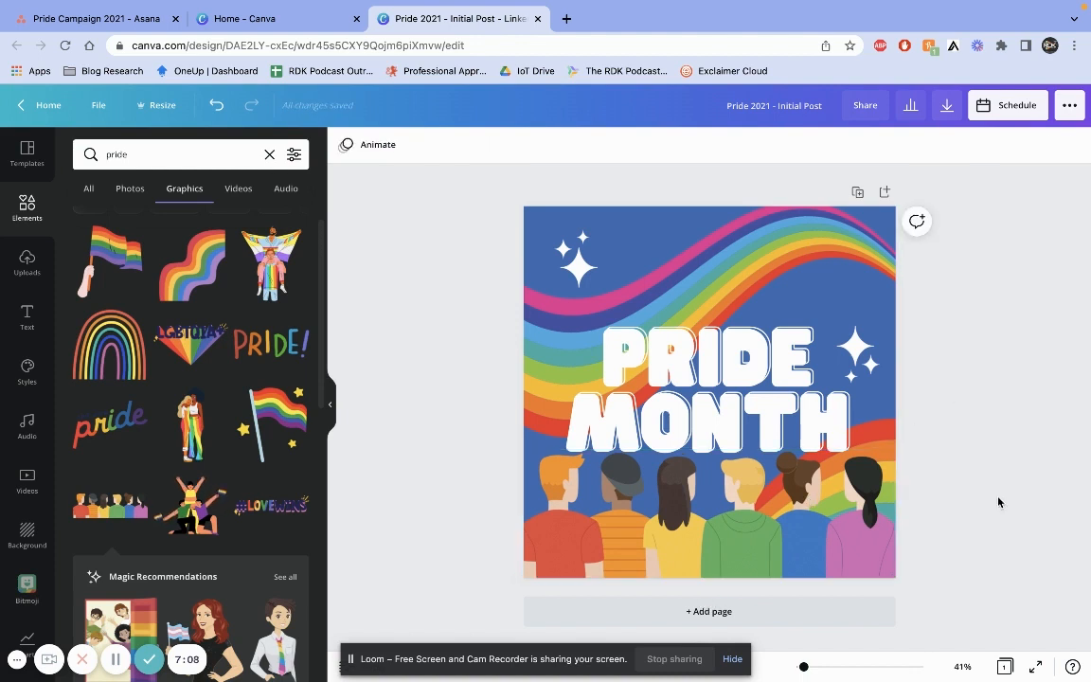
Move the PRIDE MONTH text and the sparkle beside it up slightly
left_click(813, 431)
left_click_drag(813, 431, 813, 412)
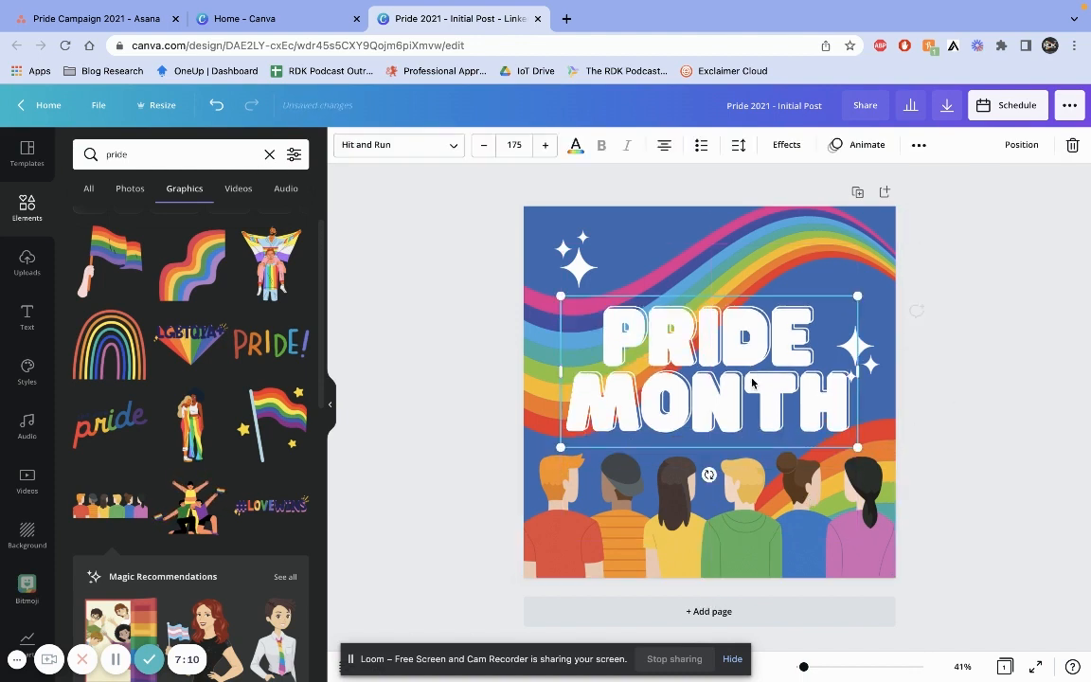
left_click(884, 376)
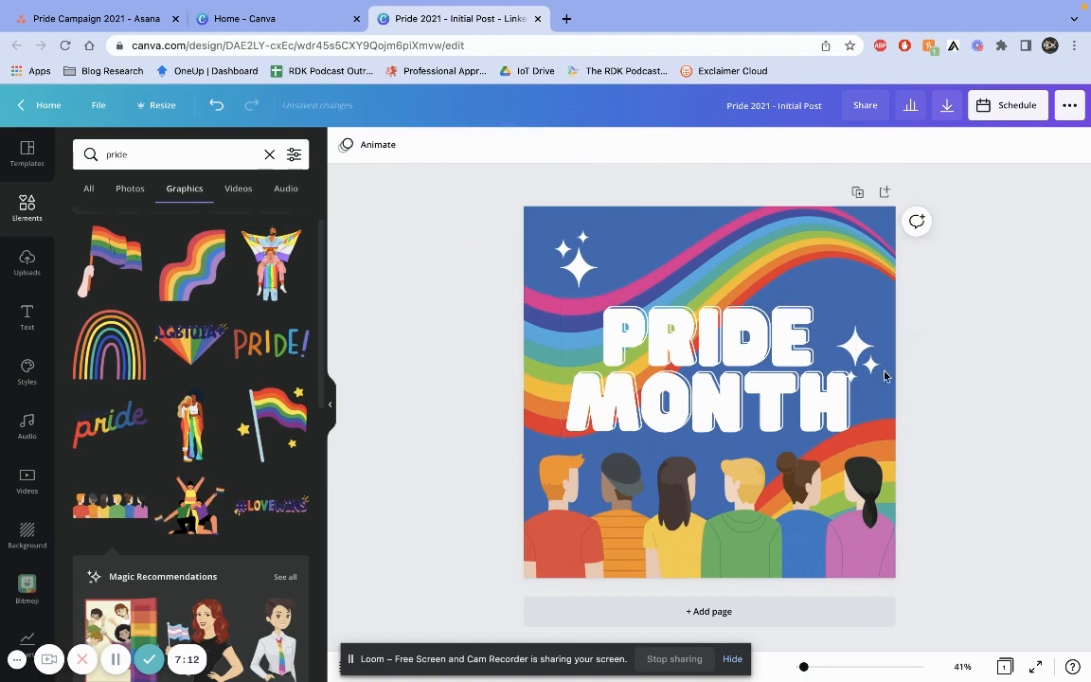
left_click_drag(857, 356, 857, 341)
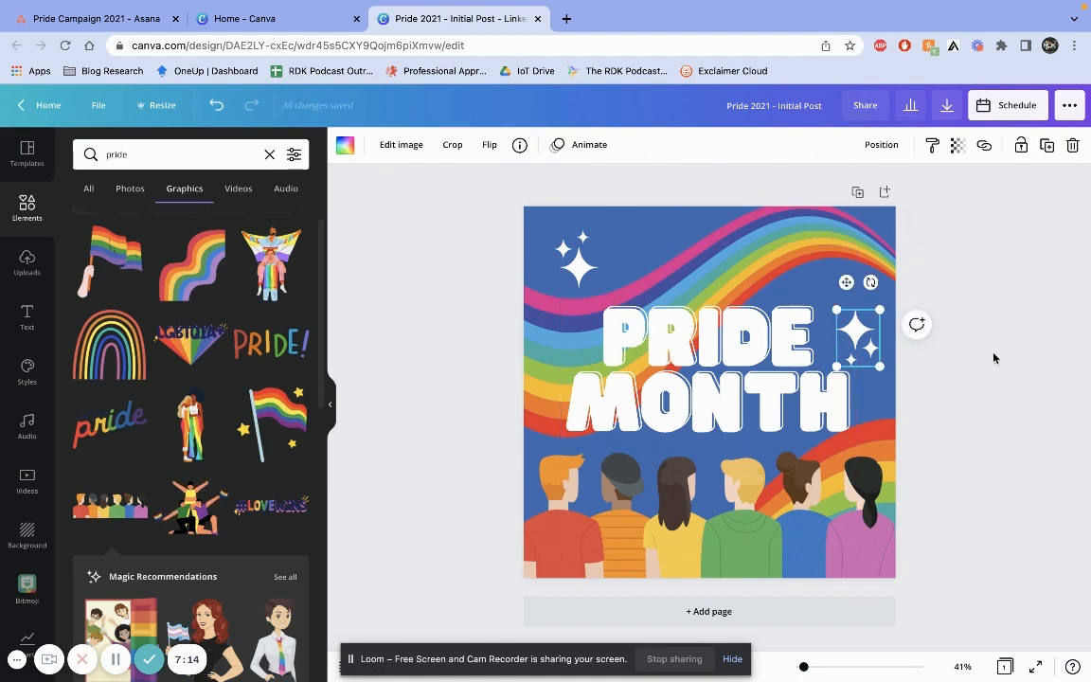
left_click(998, 464)
Browse the uploaded images and insert the white Paratus People logo into the design
left_click(26, 262)
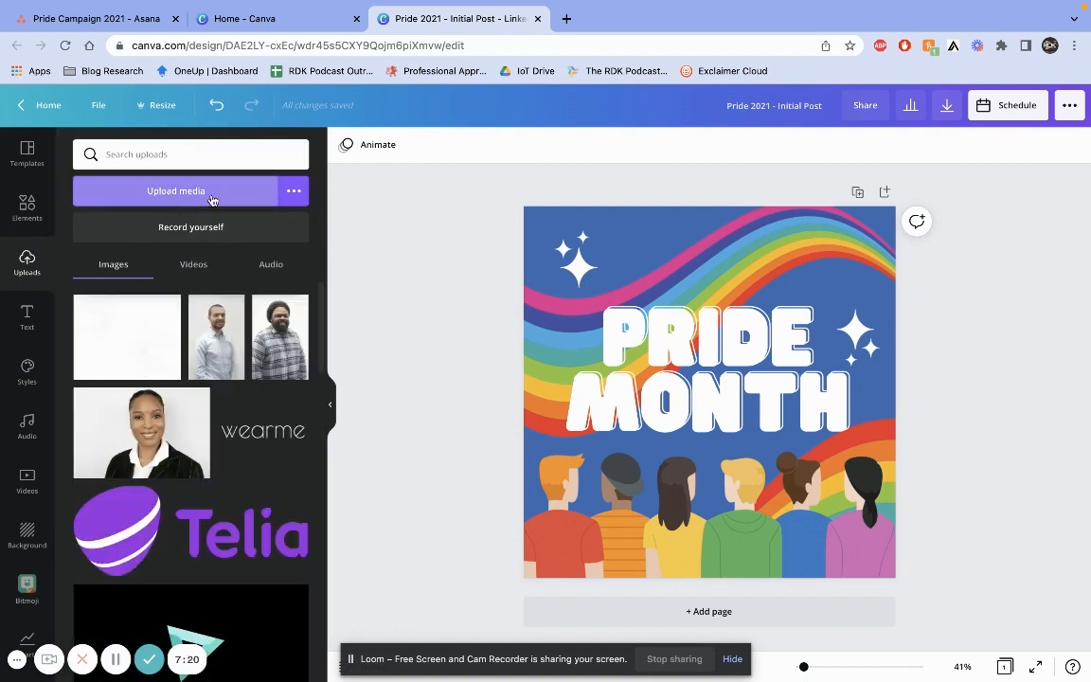
scroll(140, 507, "down", 5)
scroll(140, 507, "down", 15)
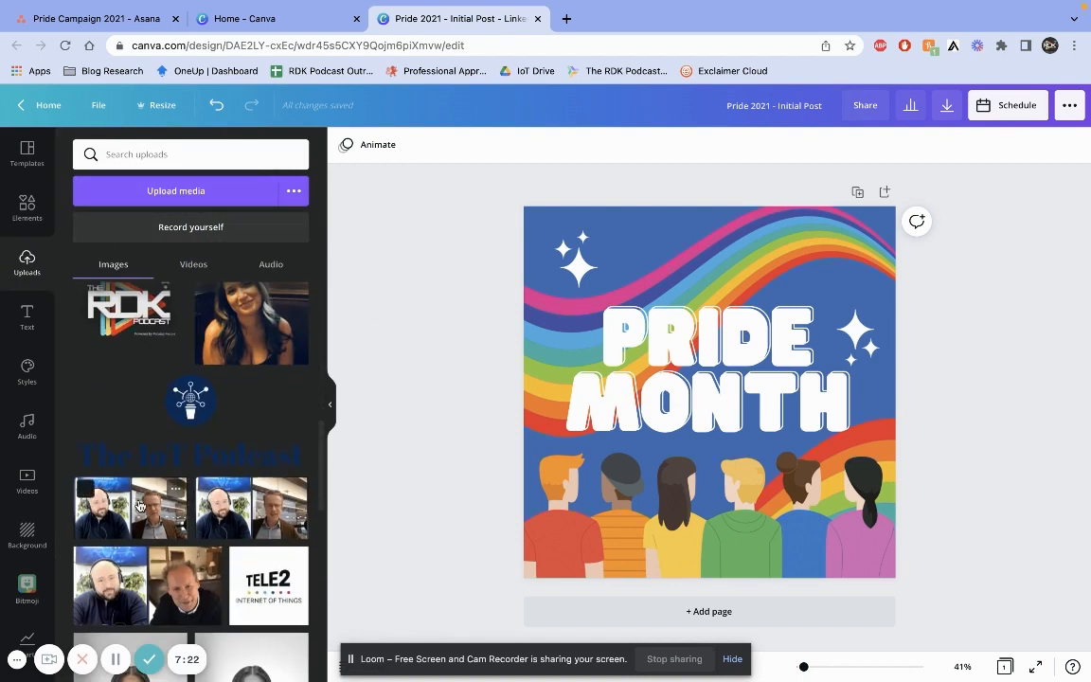
scroll(140, 507, "down", 15)
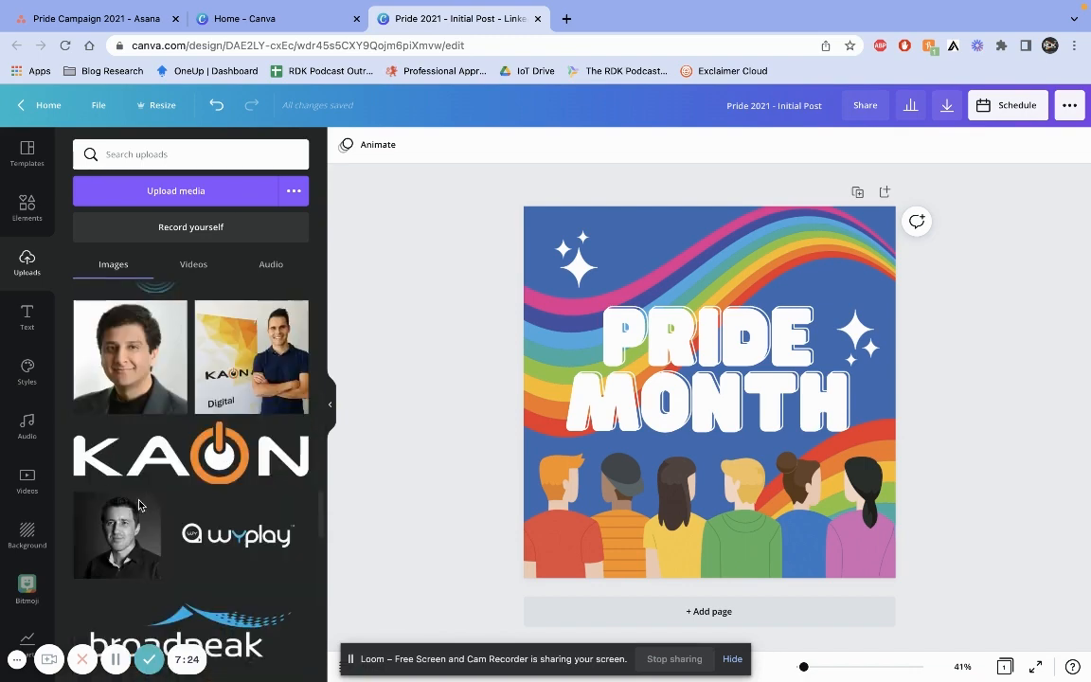
scroll(141, 507, "down", 15)
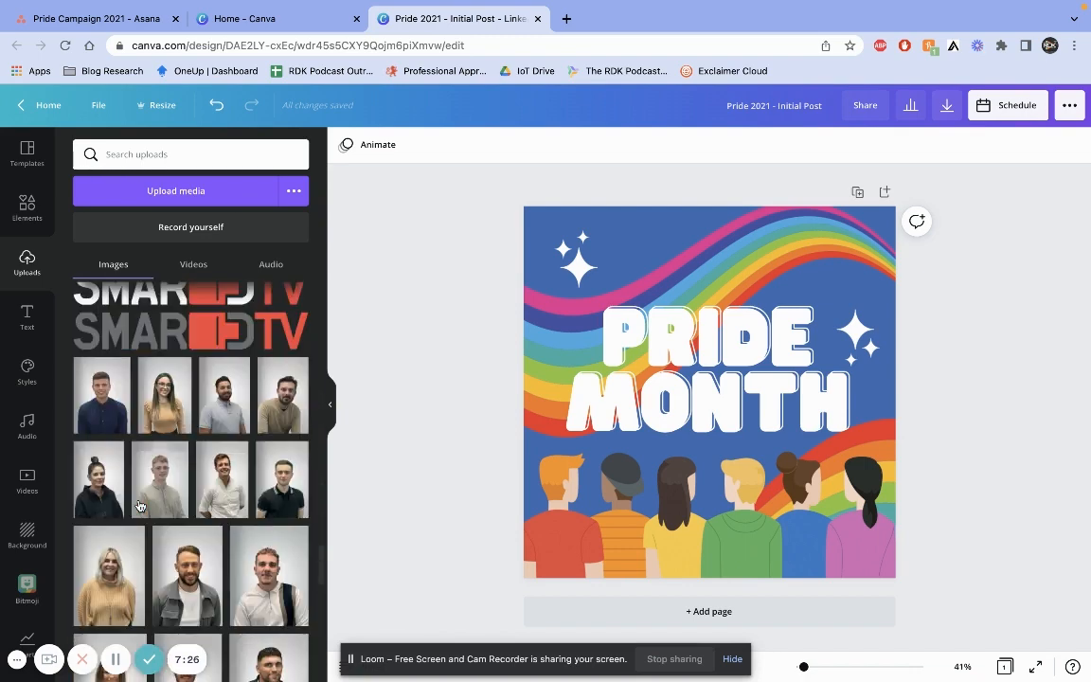
scroll(138, 505, "down", 15)
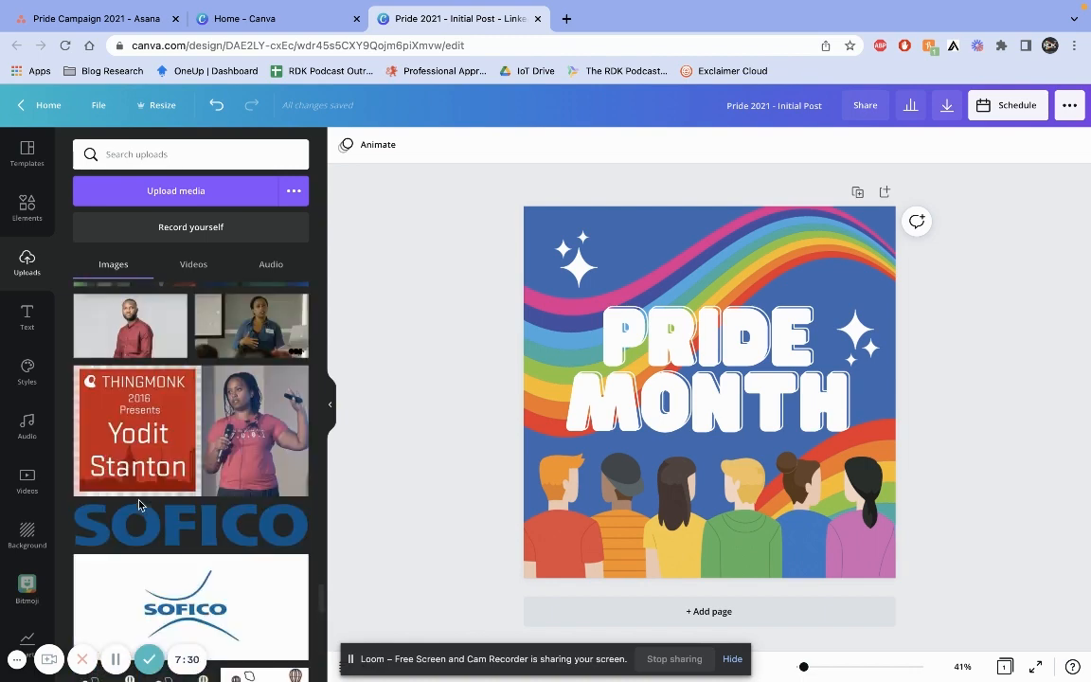
scroll(139, 503, "down", 5)
scroll(140, 502, "down", 10)
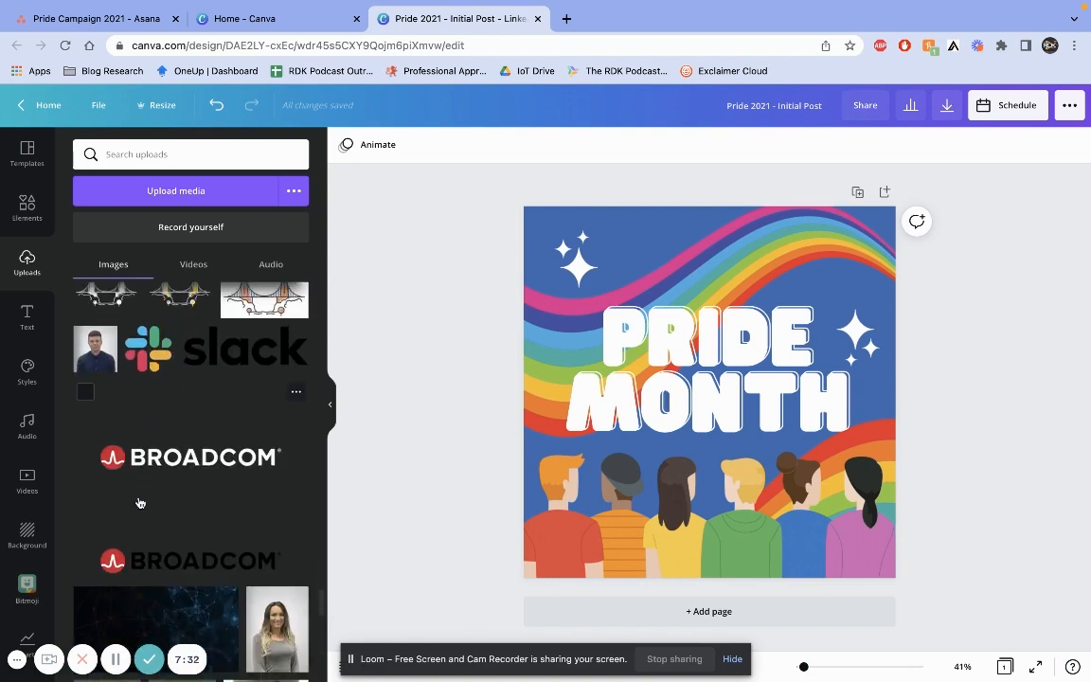
scroll(140, 502, "down", 10)
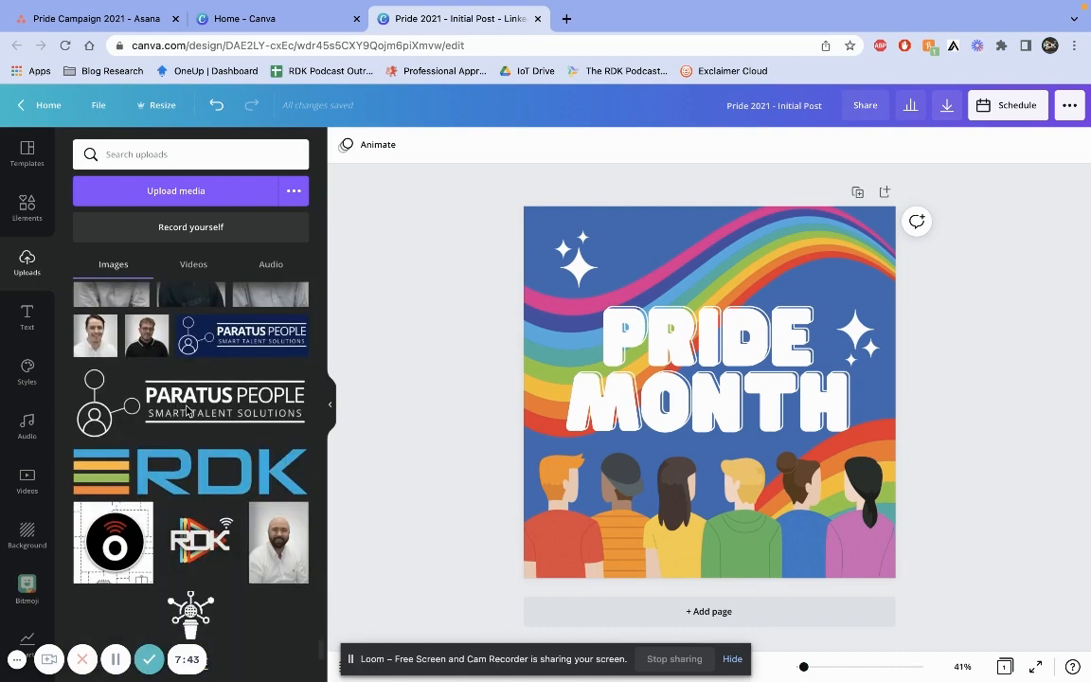
left_click(158, 403)
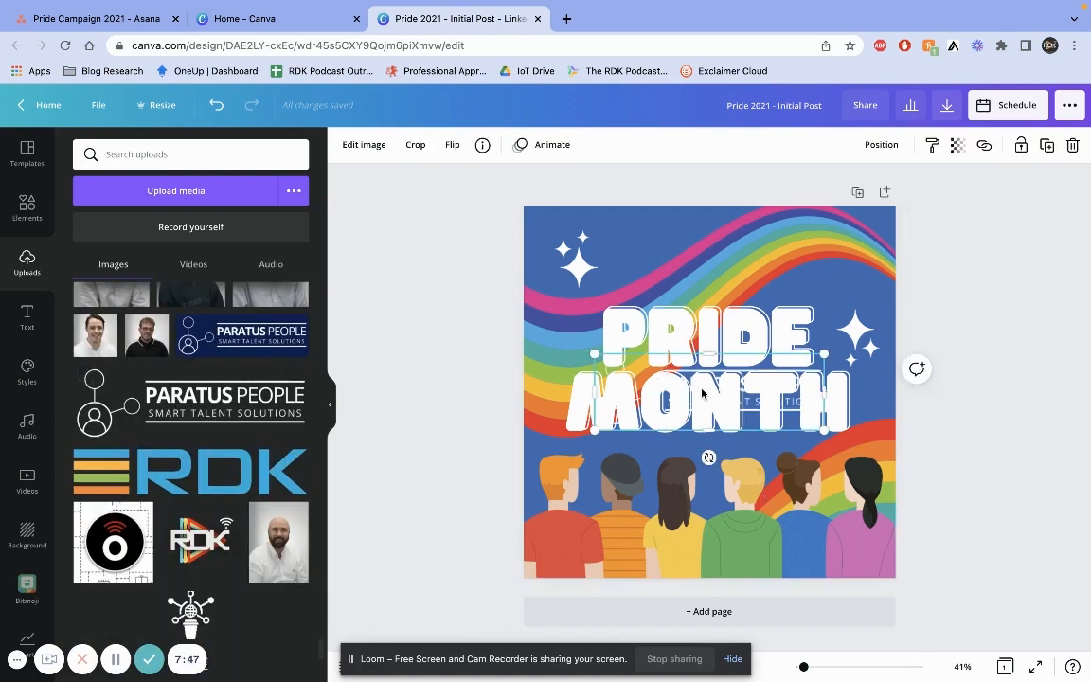
Shrink the Paratus People logo and place it in the design's top-right corner
left_click_drag(710, 394, 716, 282)
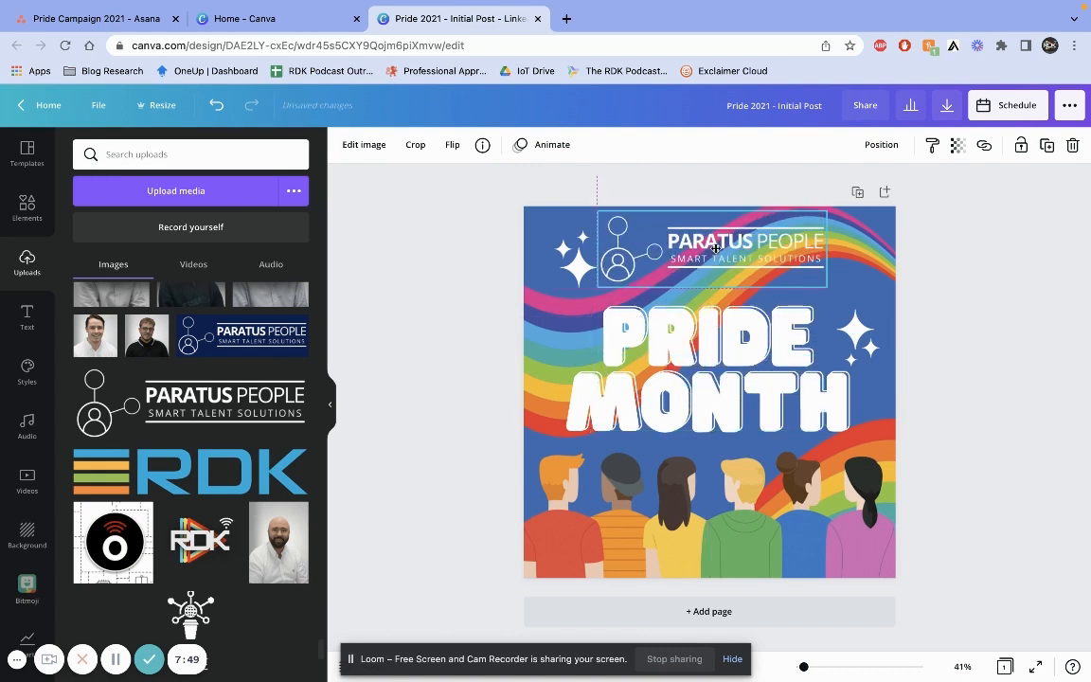
left_click_drag(598, 212, 678, 238)
left_click_drag(748, 270, 803, 232)
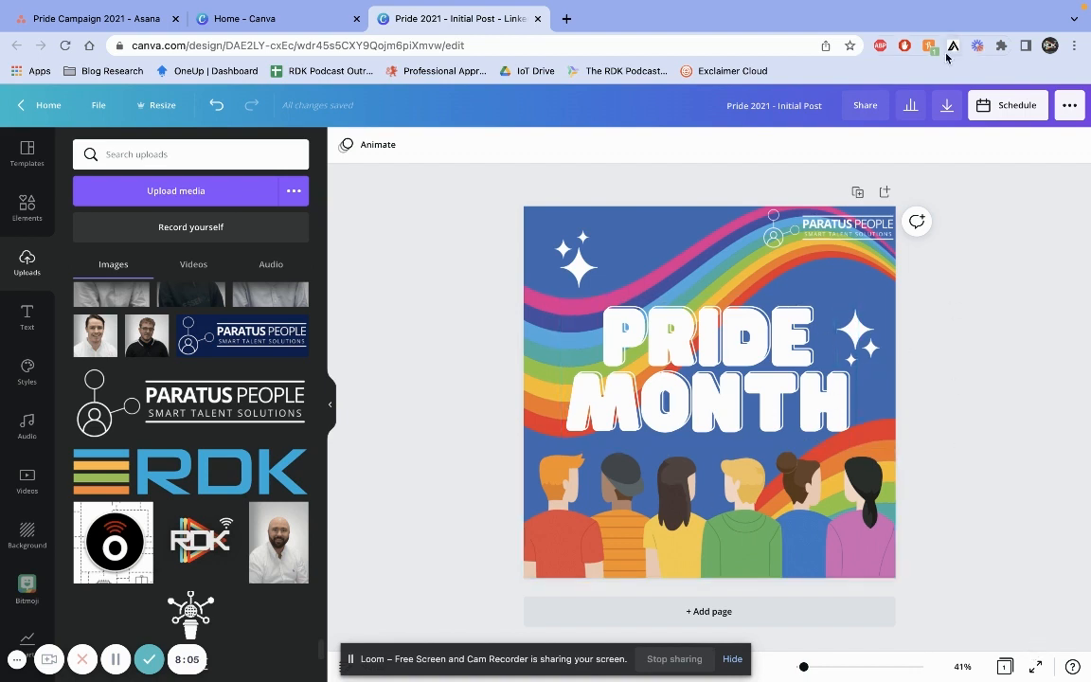
Download the design as a PNG named Pride 2021 - Initial Post to the Desktop
left_click(947, 104)
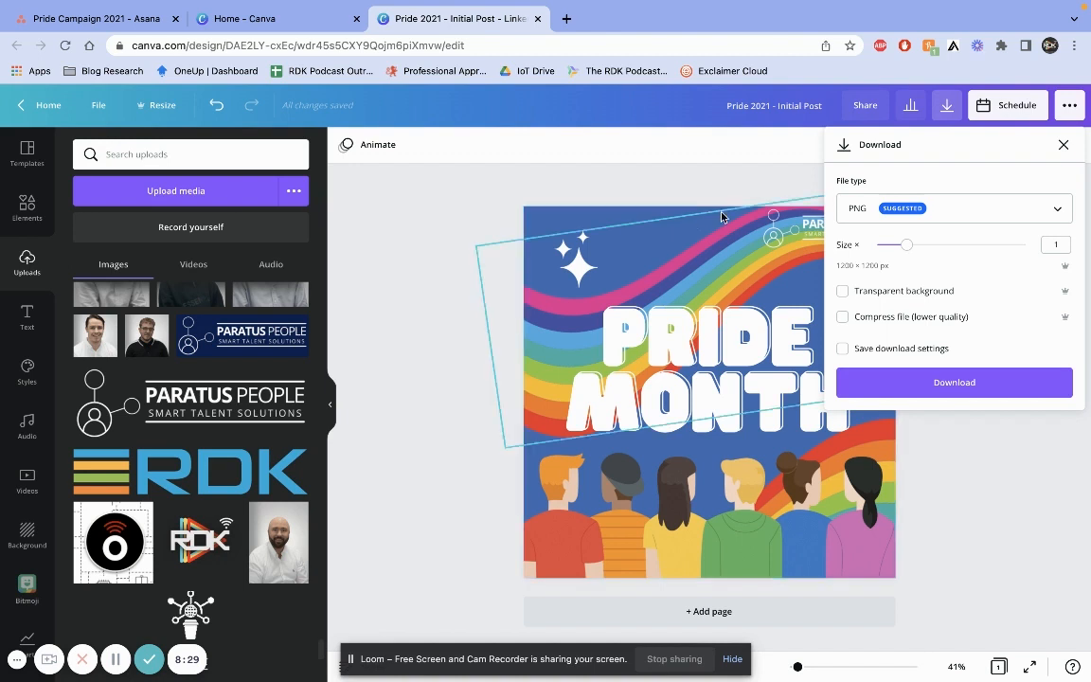
left_click(959, 382)
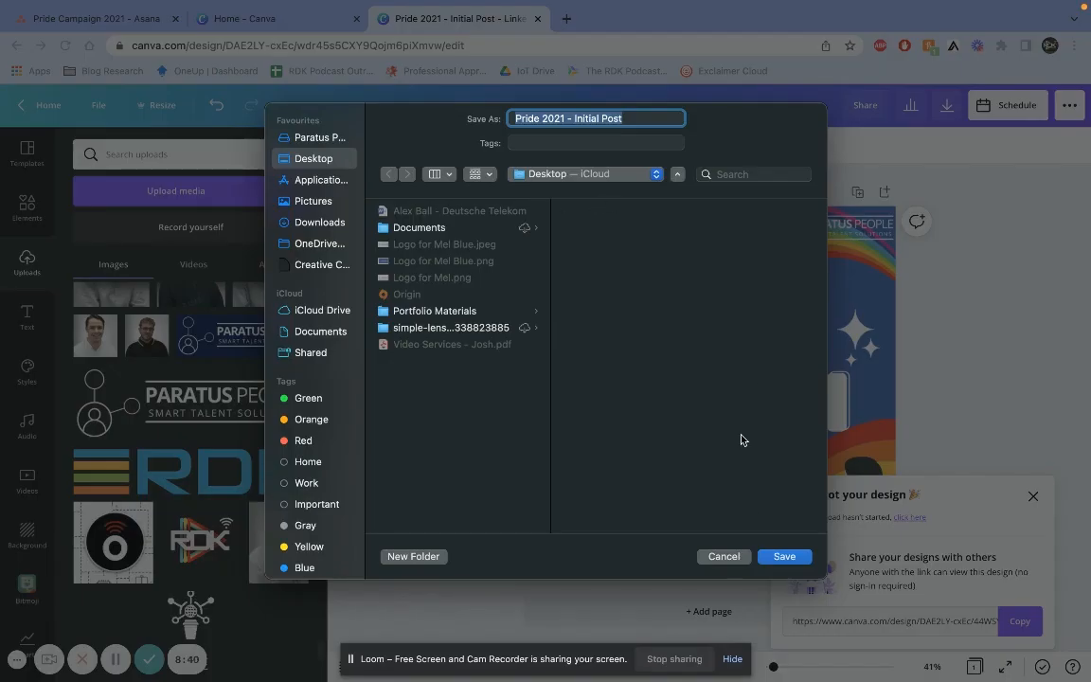
left_click(784, 556)
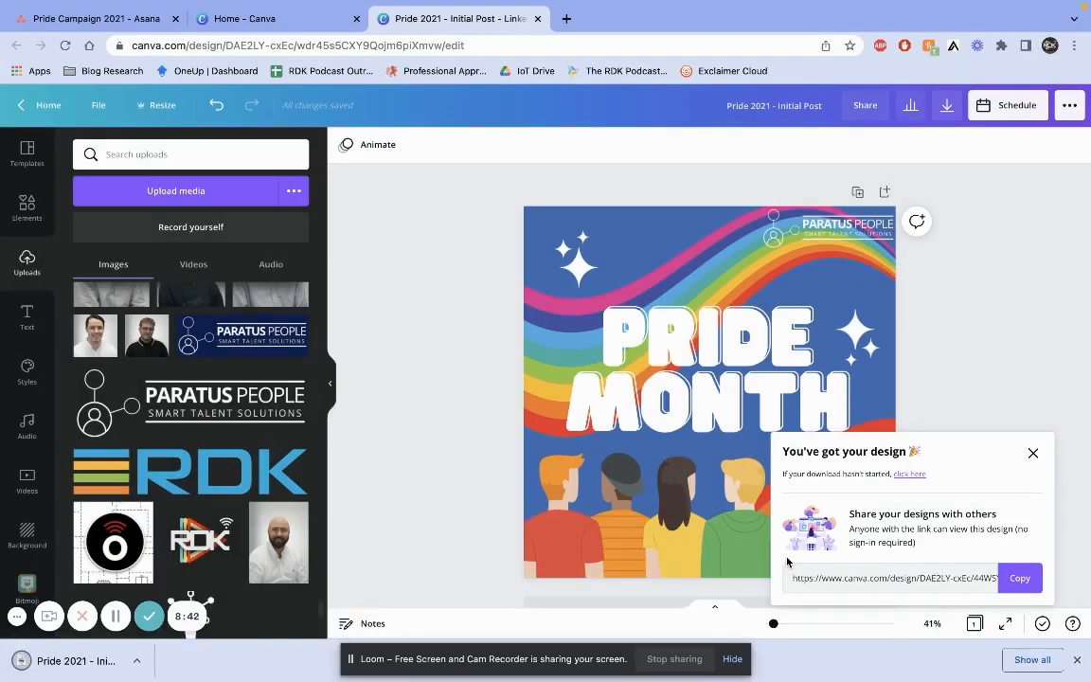